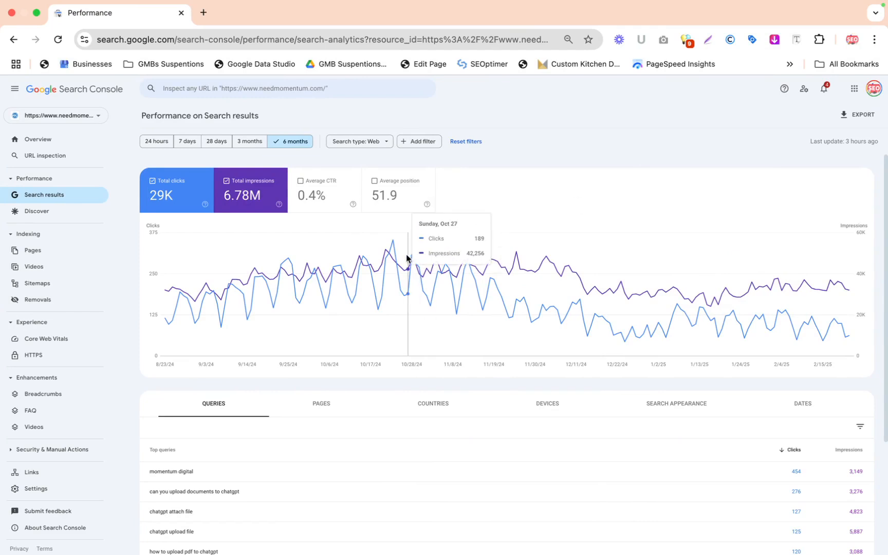
Set the performance report's date range to compare the last 6 months to the previous period
{"action": "mouse_move", "coordinate": [389, 256]}
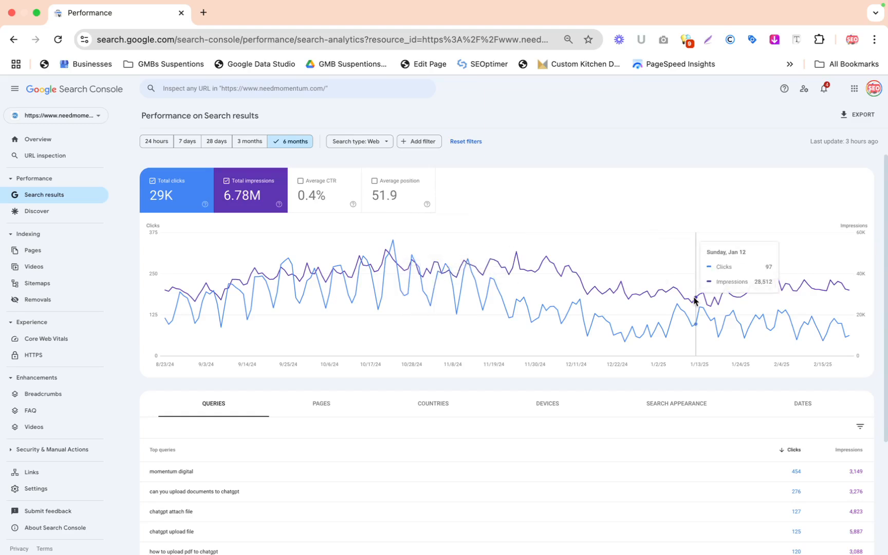
{"action": "scroll", "coordinate": [694, 302], "scroll_direction": "down", "scroll_amount": 3}
{"action": "scroll", "coordinate": [407, 342], "scroll_direction": "up", "scroll_amount": 2}
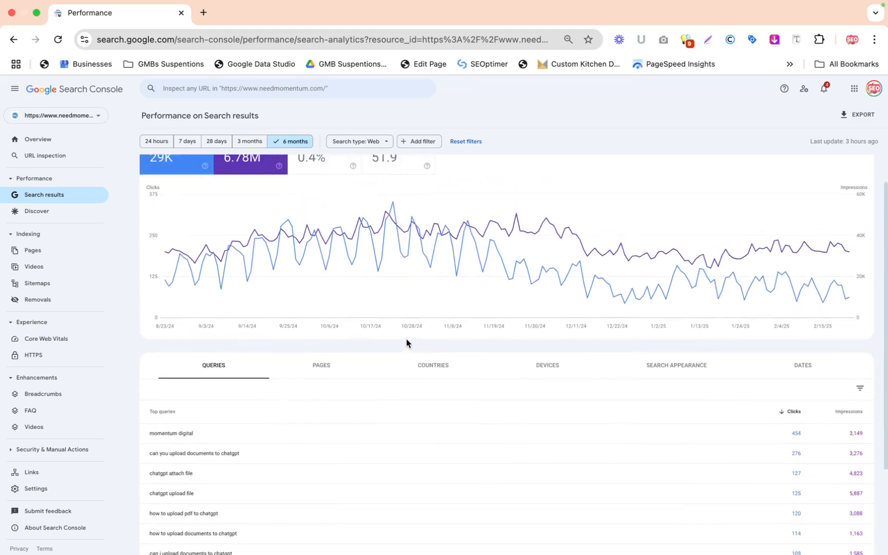
{"action": "left_click", "coordinate": [304, 147]}
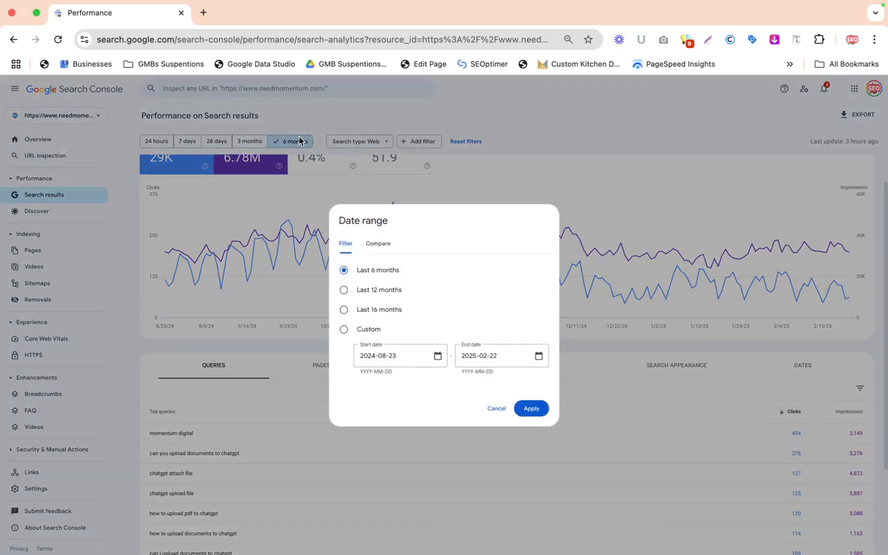
{"action": "left_click", "coordinate": [380, 244]}
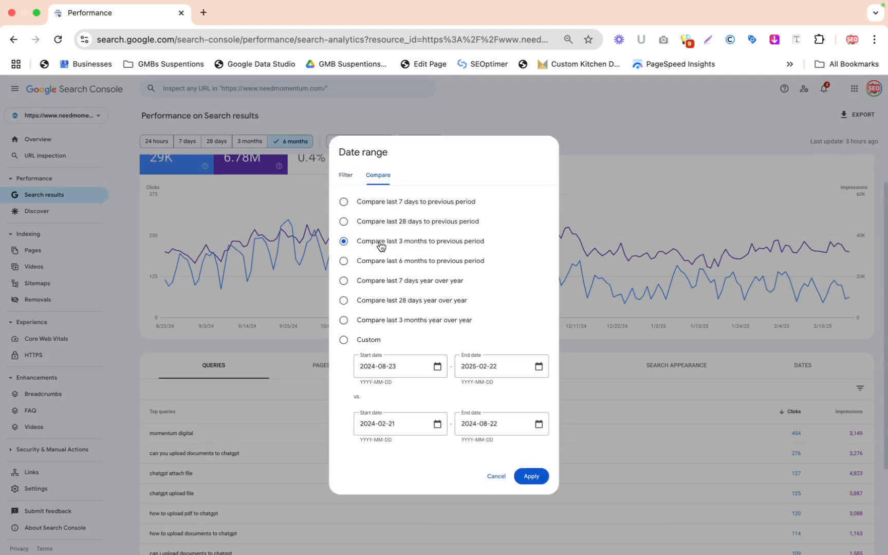
{"action": "left_click", "coordinate": [343, 261]}
{"action": "left_click", "coordinate": [540, 480]}
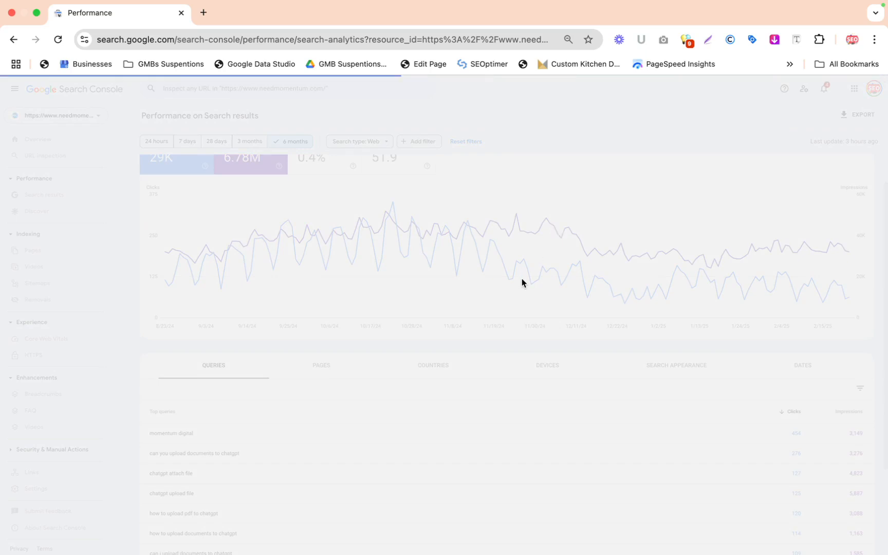
Sort the queries by clicks difference in ascending order, with the largest losses first
{"action": "scroll", "coordinate": [522, 280], "scroll_direction": "down", "scroll_amount": 5}
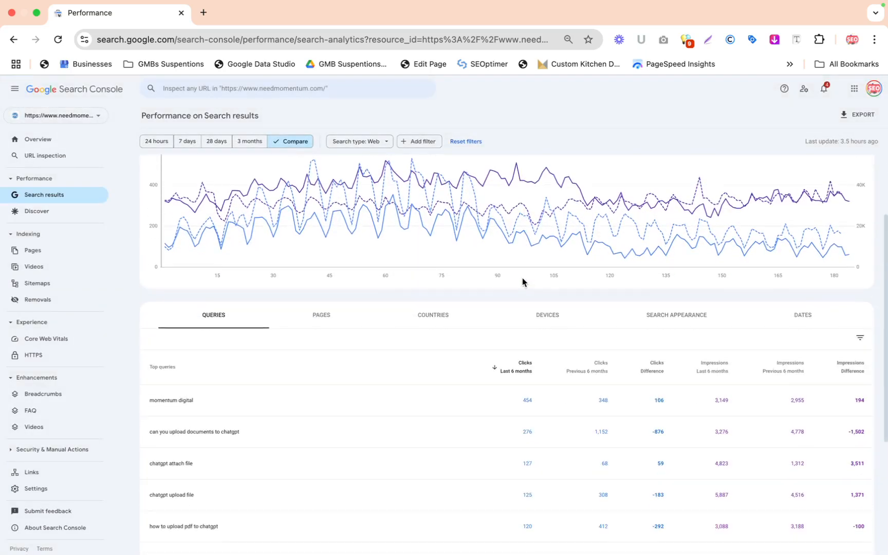
{"action": "left_click", "coordinate": [636, 296]}
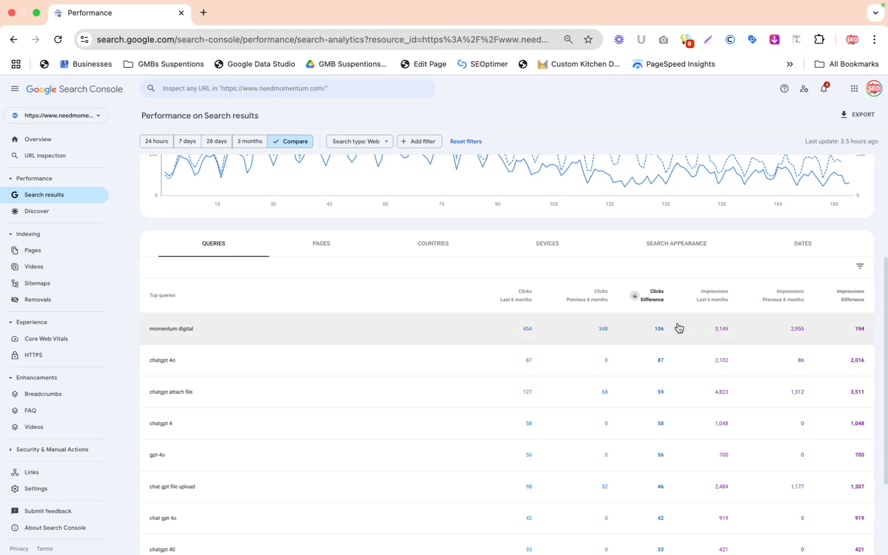
{"action": "scroll", "coordinate": [653, 352], "scroll_direction": "down", "scroll_amount": 1}
{"action": "scroll", "coordinate": [653, 352], "scroll_direction": "down", "scroll_amount": 1}
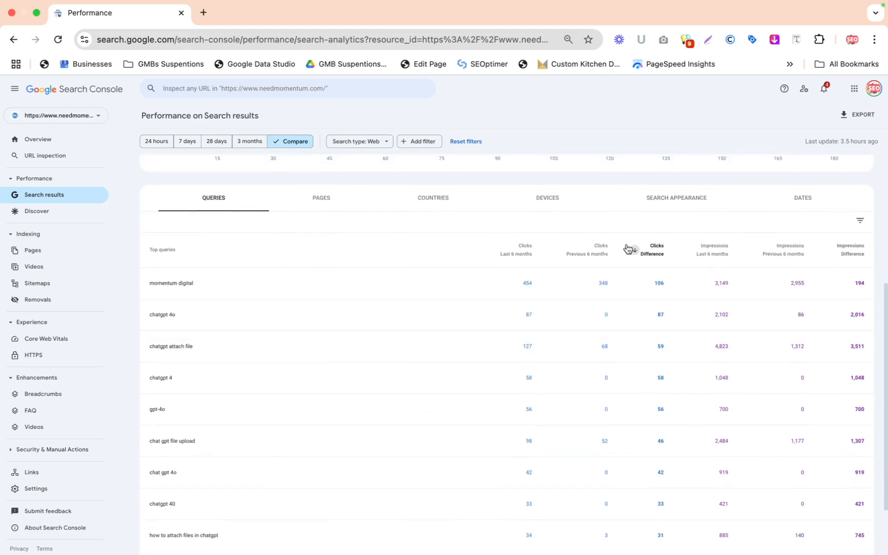
{"action": "left_click", "coordinate": [636, 251]}
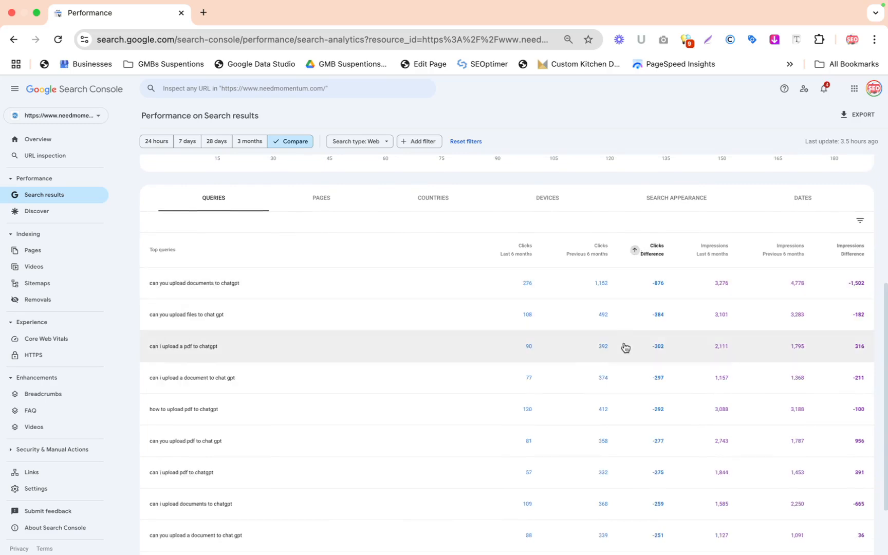
Show 250 queries per page and look through the ones that lost the most clicks
{"action": "scroll", "coordinate": [624, 347], "scroll_direction": "down", "scroll_amount": 1}
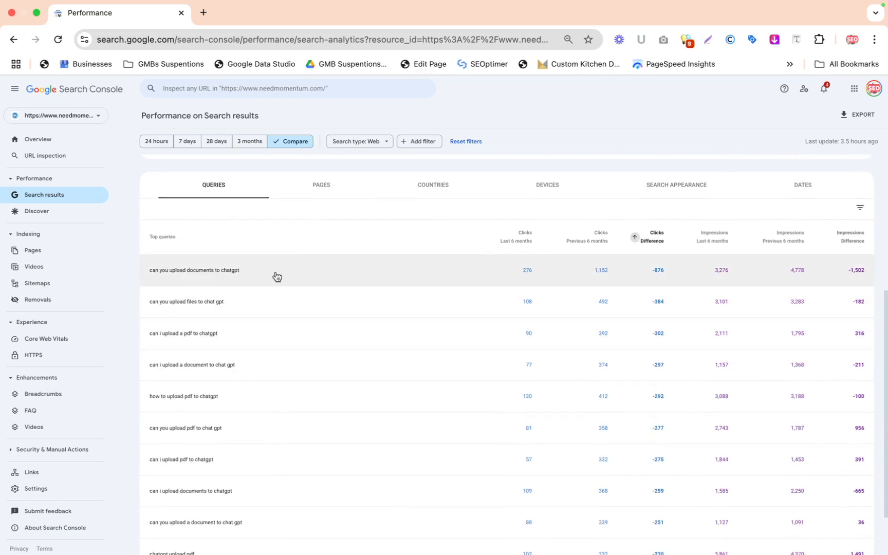
{"action": "scroll", "coordinate": [273, 348], "scroll_direction": "down", "scroll_amount": 3}
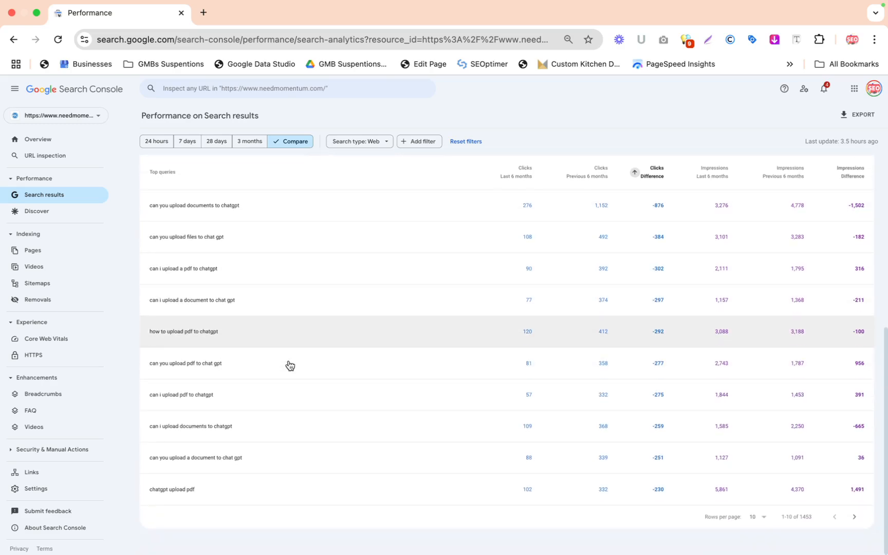
{"action": "left_click", "coordinate": [763, 520]}
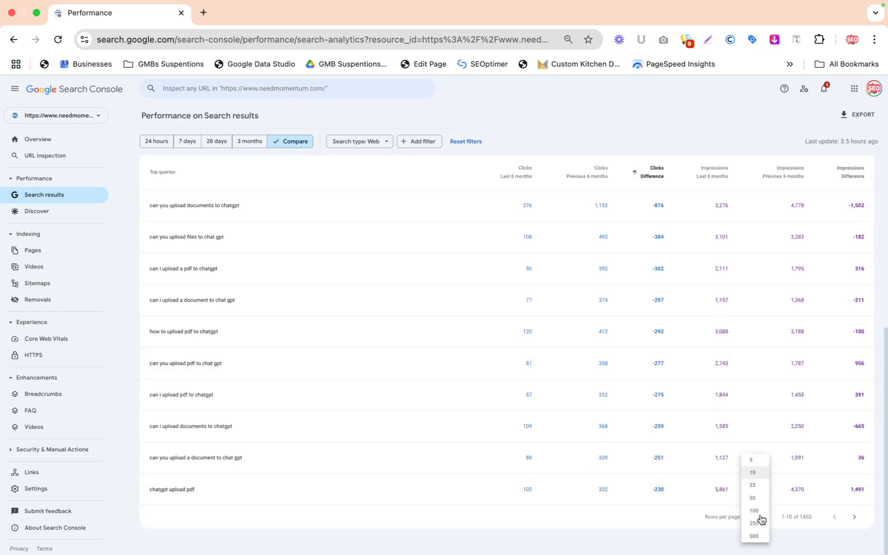
{"action": "left_click", "coordinate": [754, 524]}
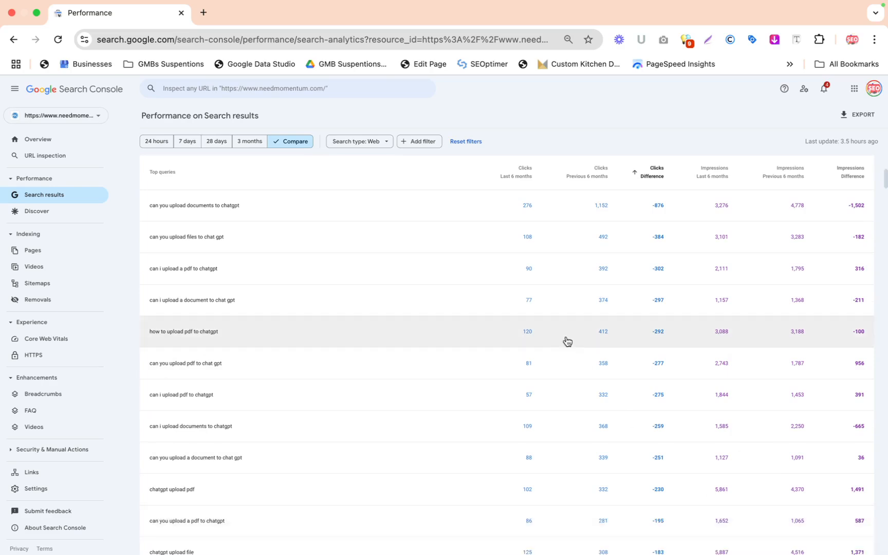
{"action": "scroll", "coordinate": [567, 341], "scroll_direction": "down", "scroll_amount": 7}
{"action": "scroll", "coordinate": [566, 341], "scroll_direction": "up", "scroll_amount": 11}
{"action": "scroll", "coordinate": [565, 341], "scroll_direction": "up", "scroll_amount": 2}
Switch the comparison table from queries to pages
{"action": "left_click", "coordinate": [324, 351]}
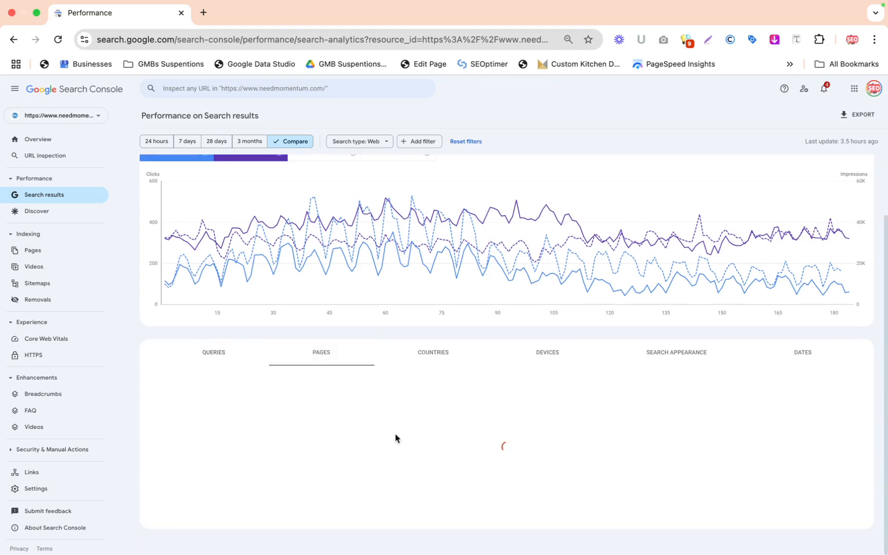
{"action": "scroll", "coordinate": [395, 438], "scroll_direction": "down", "scroll_amount": 3}
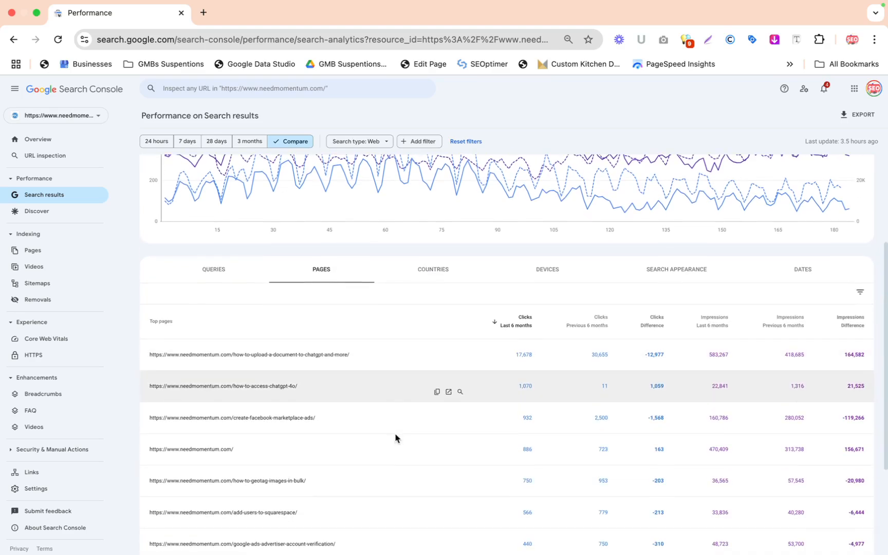
{"action": "scroll", "coordinate": [298, 354], "scroll_direction": "down", "scroll_amount": 1}
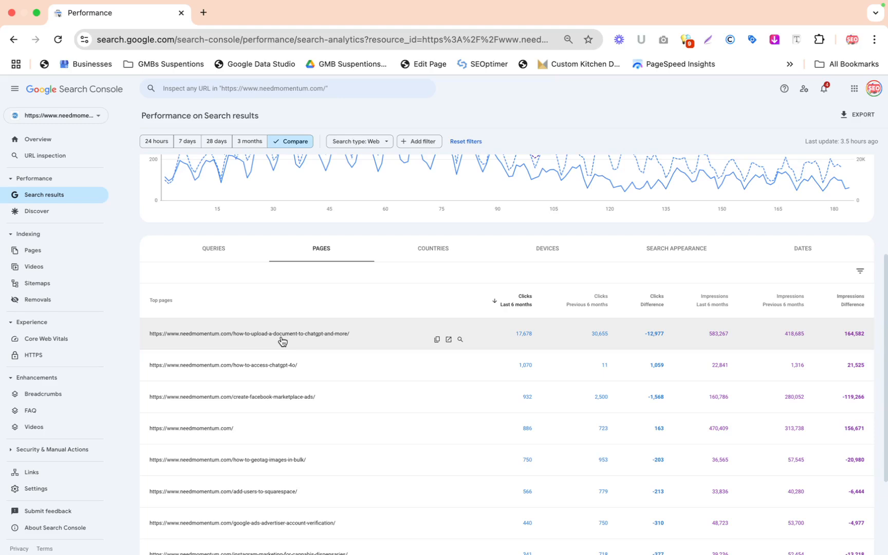
Open the how-to-upload-a-document-to-chatgpt-and-more page from the table and skim through the article's content
{"action": "left_click", "coordinate": [449, 340]}
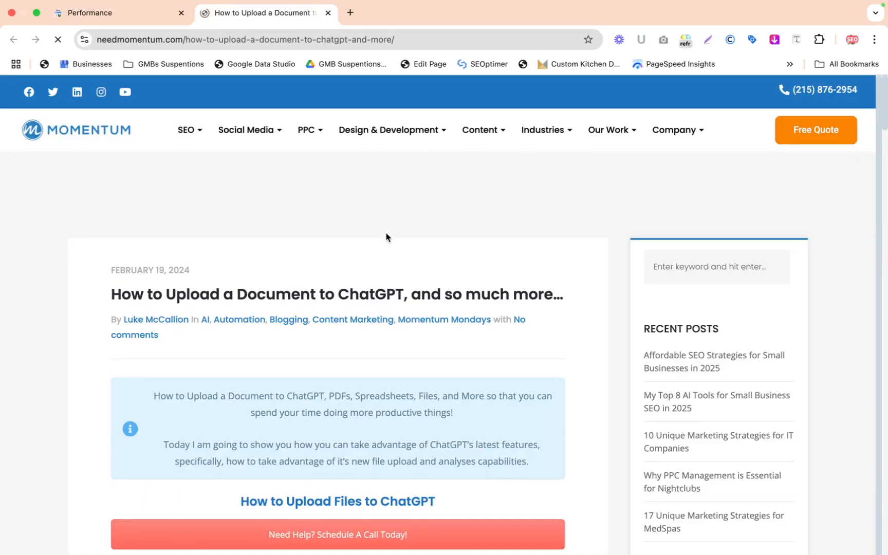
{"action": "scroll", "coordinate": [387, 236], "scroll_direction": "down", "scroll_amount": 10}
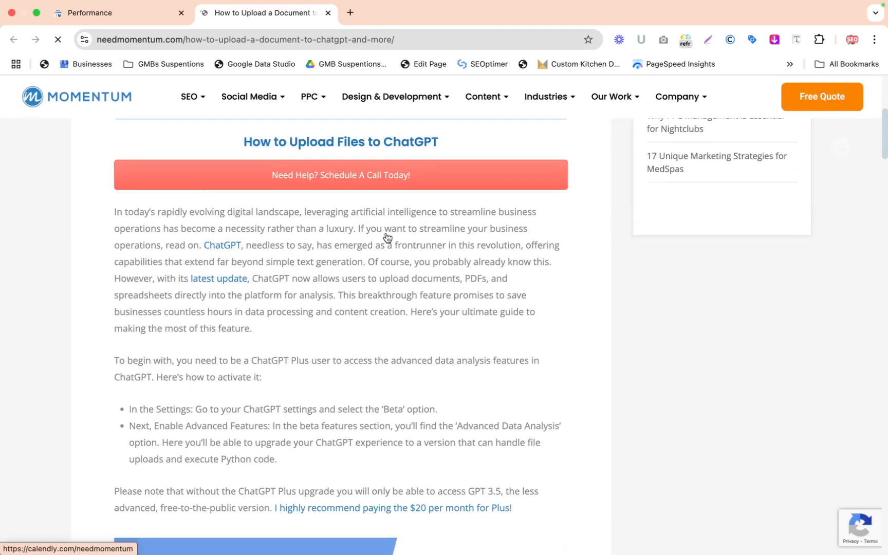
{"action": "scroll", "coordinate": [387, 233], "scroll_direction": "down", "scroll_amount": 5}
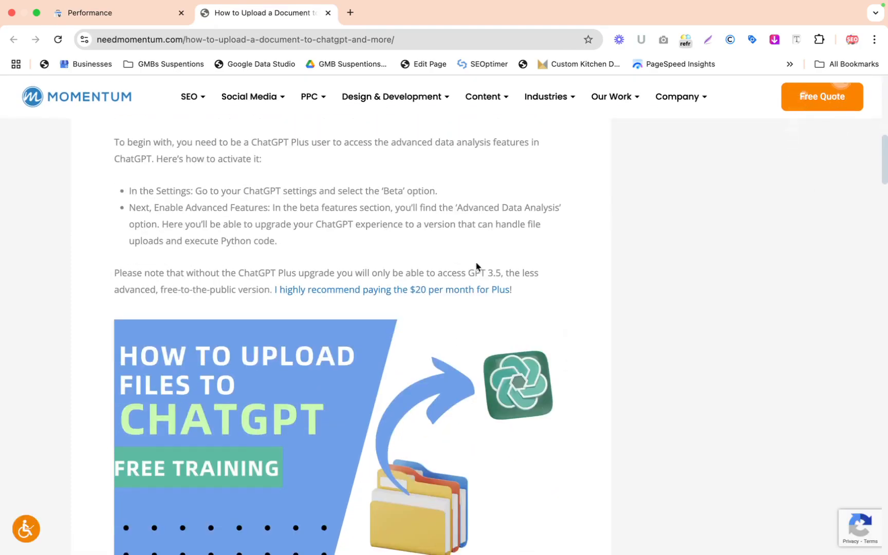
{"action": "scroll", "coordinate": [488, 274], "scroll_direction": "down", "scroll_amount": 12}
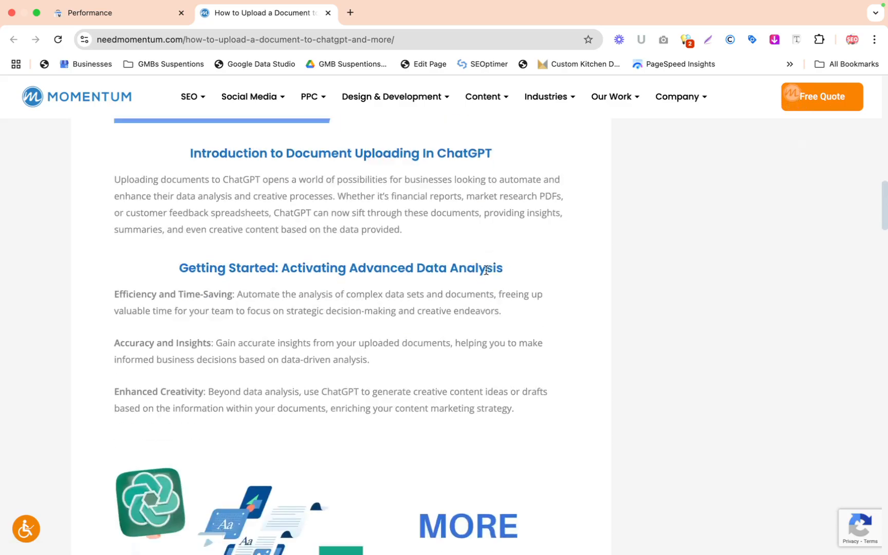
{"action": "scroll", "coordinate": [488, 274], "scroll_direction": "down", "scroll_amount": 14}
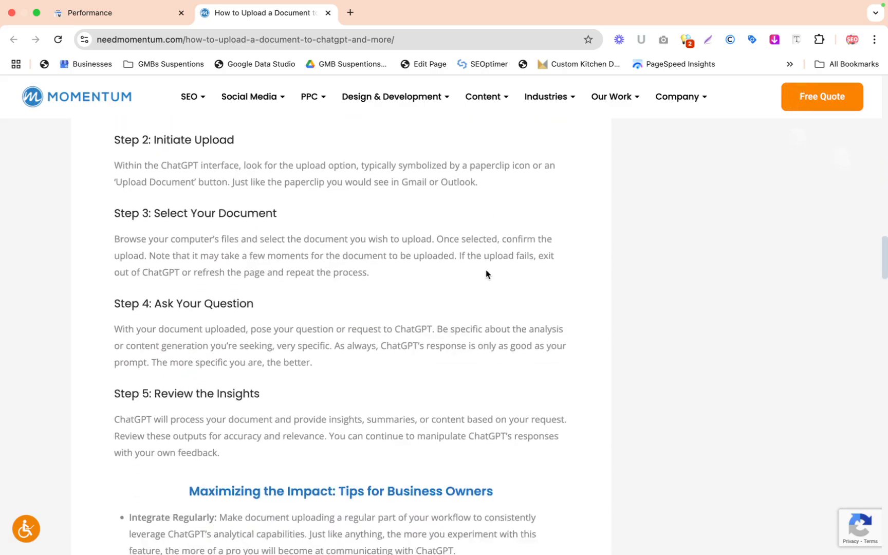
{"action": "scroll", "coordinate": [487, 270], "scroll_direction": "down", "scroll_amount": 18}
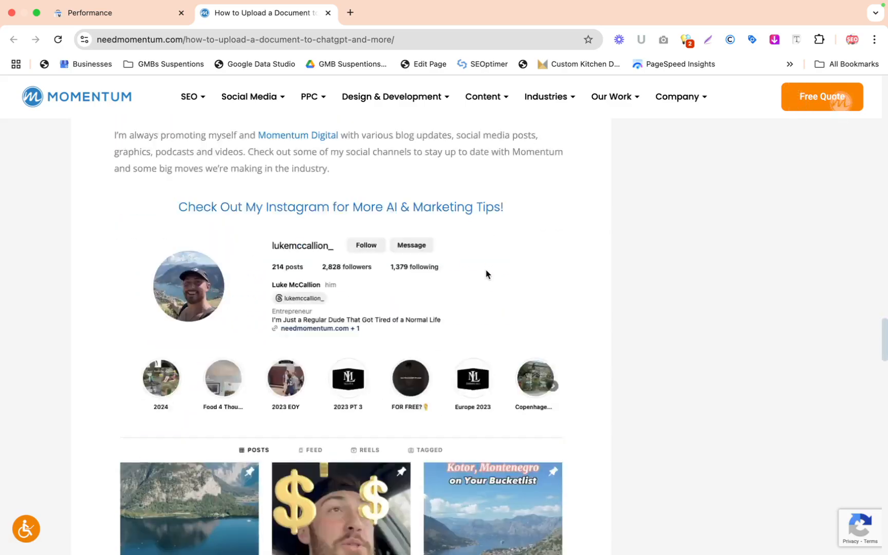
{"action": "scroll", "coordinate": [486, 274], "scroll_direction": "up", "scroll_amount": 20}
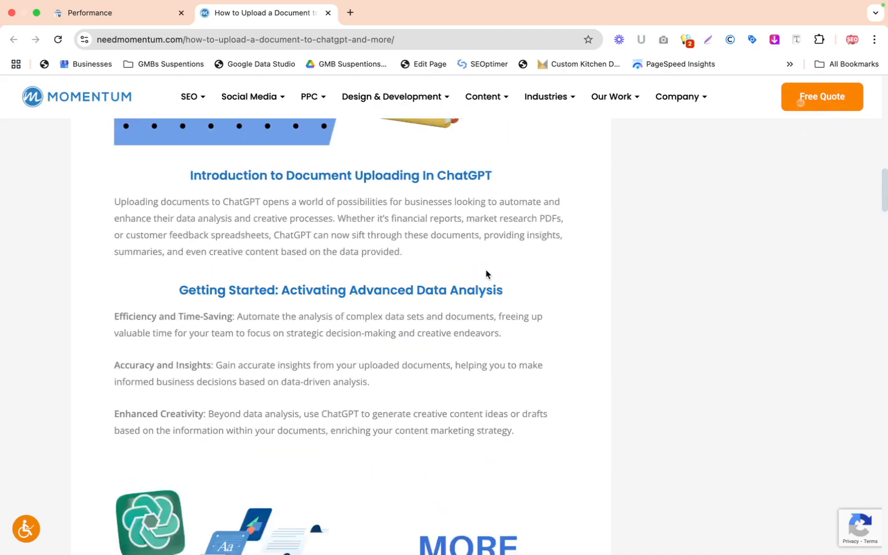
Return to the performance report and sort the pages by clicks difference, largest losses first
{"action": "left_click", "coordinate": [139, 15]}
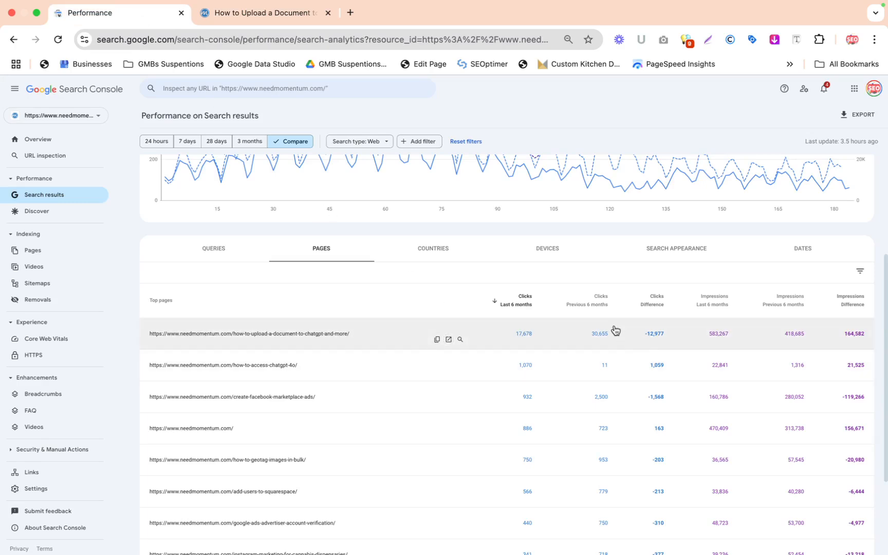
{"action": "scroll", "coordinate": [615, 330], "scroll_direction": "down", "scroll_amount": 1}
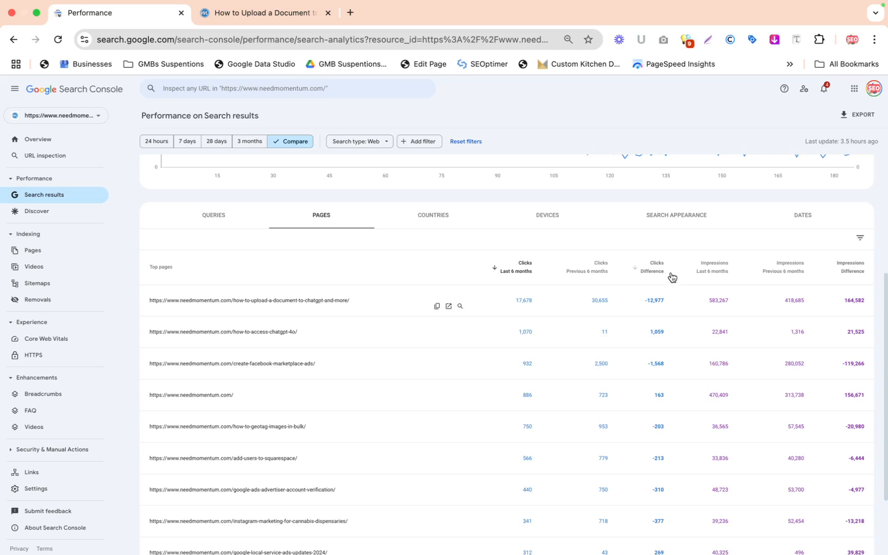
{"action": "left_click", "coordinate": [637, 271]}
{"action": "left_click", "coordinate": [638, 272]}
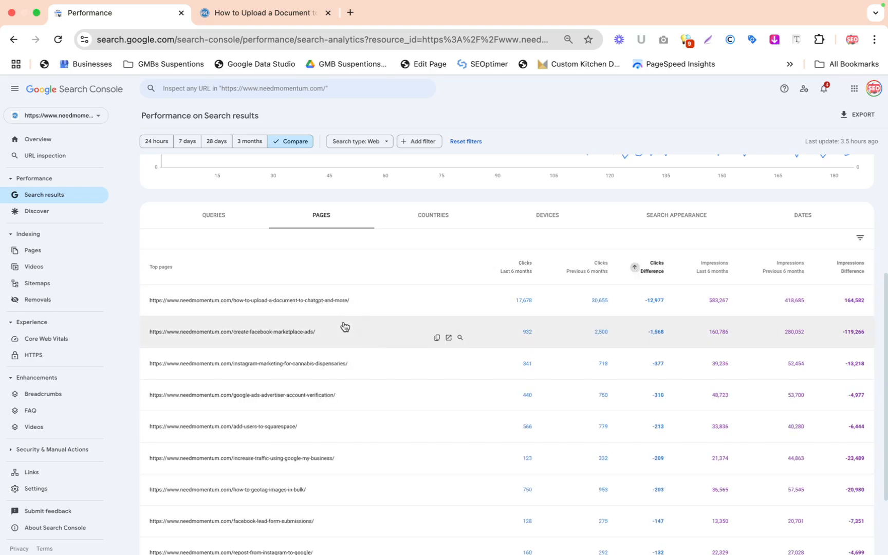
Inspect the indexing status of the create-facebook-marketplace-ads URL and return to the performance report
{"action": "left_click", "coordinate": [459, 337]}
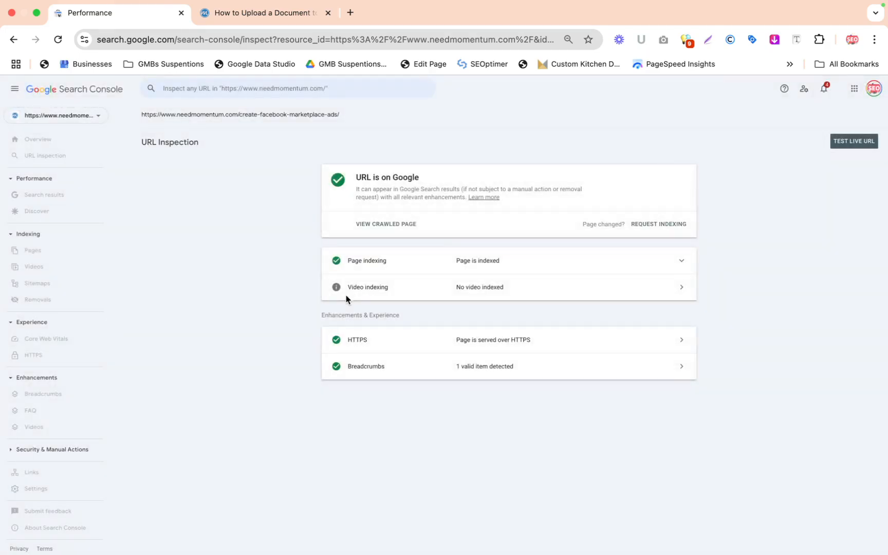
{"action": "left_click", "coordinate": [14, 40]}
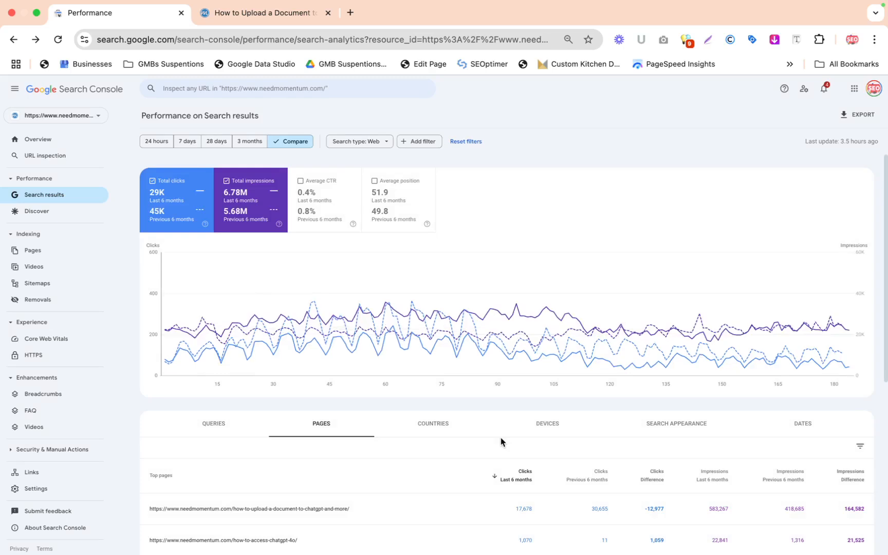
Copy the URL of the how-to-upload-a-document-to-chatgpt-and-more page from the pages table
{"action": "scroll", "coordinate": [501, 437], "scroll_direction": "down", "scroll_amount": 5}
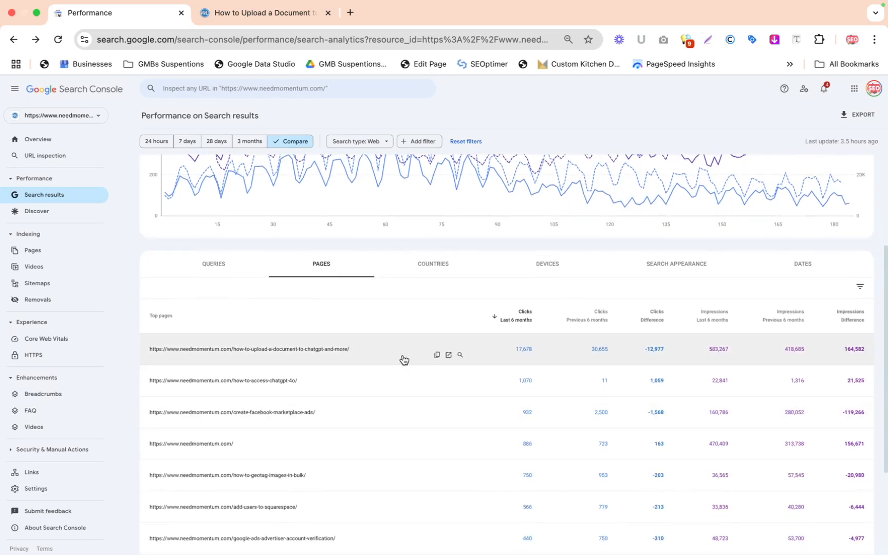
{"action": "left_click", "coordinate": [439, 356]}
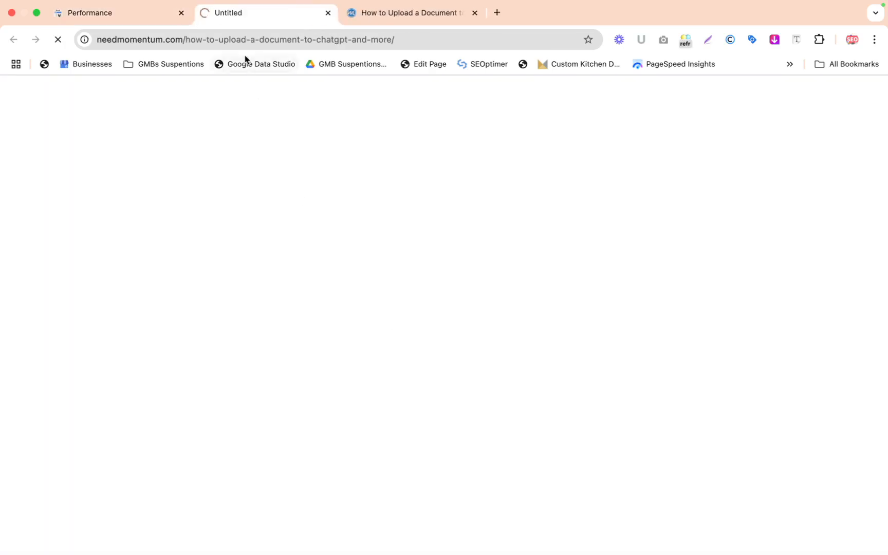
{"action": "left_click", "coordinate": [115, 12]}
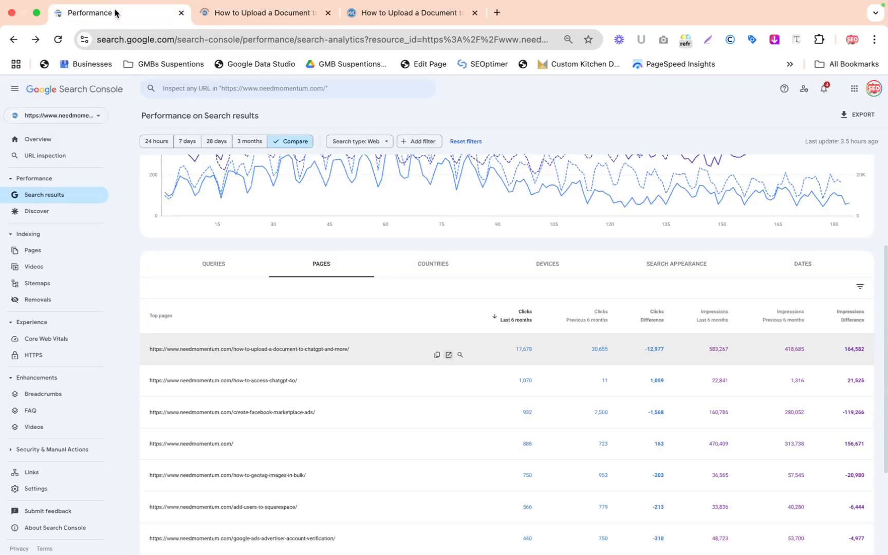
{"action": "left_click", "coordinate": [437, 356]}
{"action": "key", "text": "ctrl+Left"}
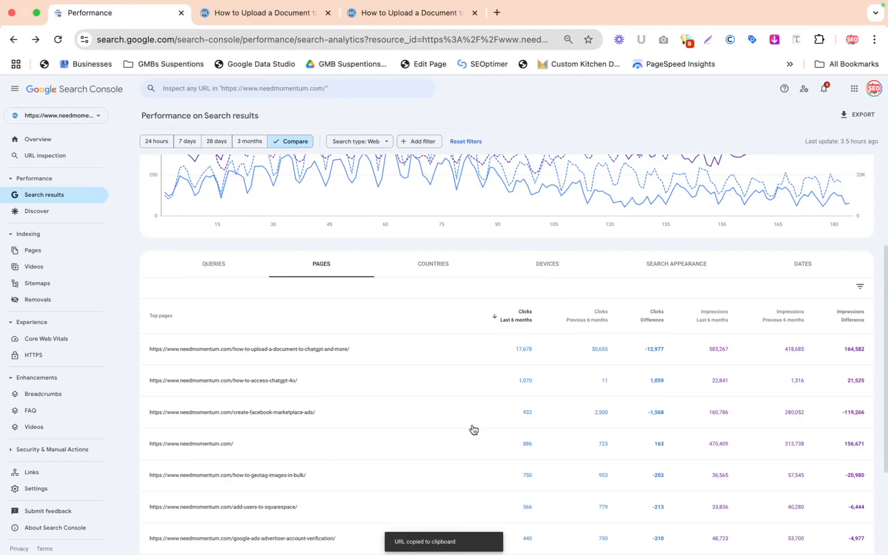
Reorder the top pages by clicks difference in ascending order so the biggest declines come first
{"action": "scroll", "coordinate": [473, 430], "scroll_direction": "down", "scroll_amount": 3}
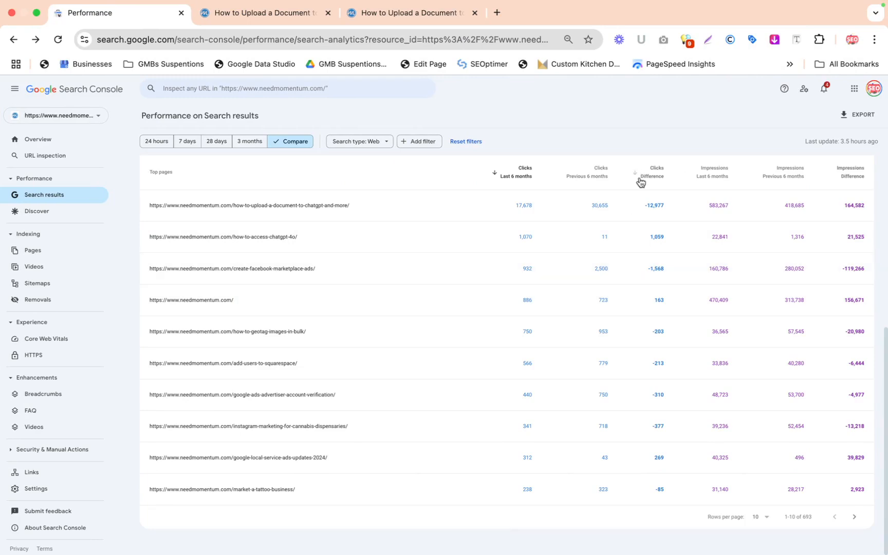
{"action": "left_click", "coordinate": [634, 170]}
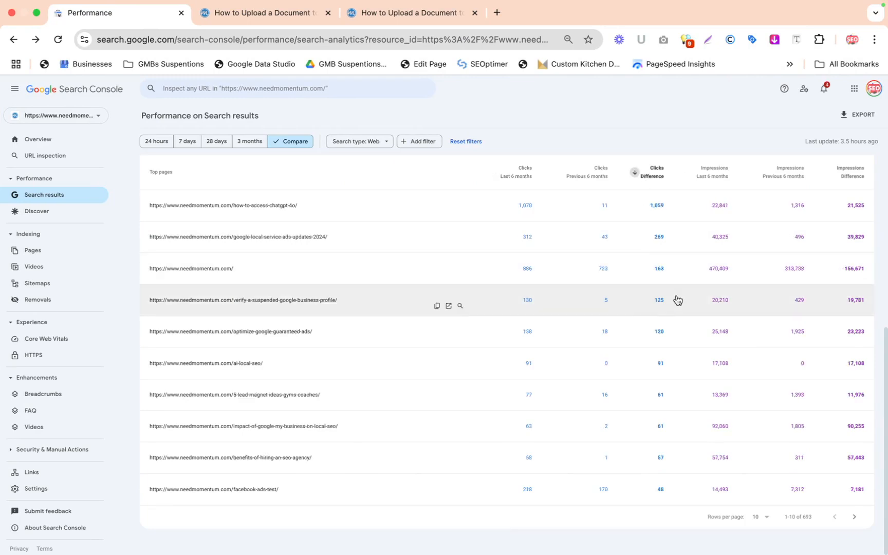
{"action": "scroll", "coordinate": [677, 299], "scroll_direction": "up", "scroll_amount": 1}
{"action": "left_click", "coordinate": [635, 213]}
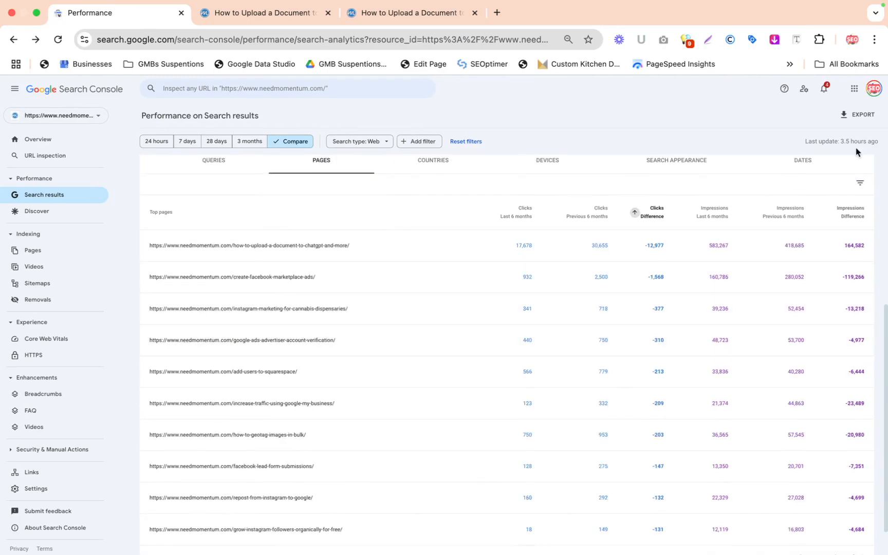
Export the pages performance comparison to Google Sheets
{"action": "left_click", "coordinate": [856, 121]}
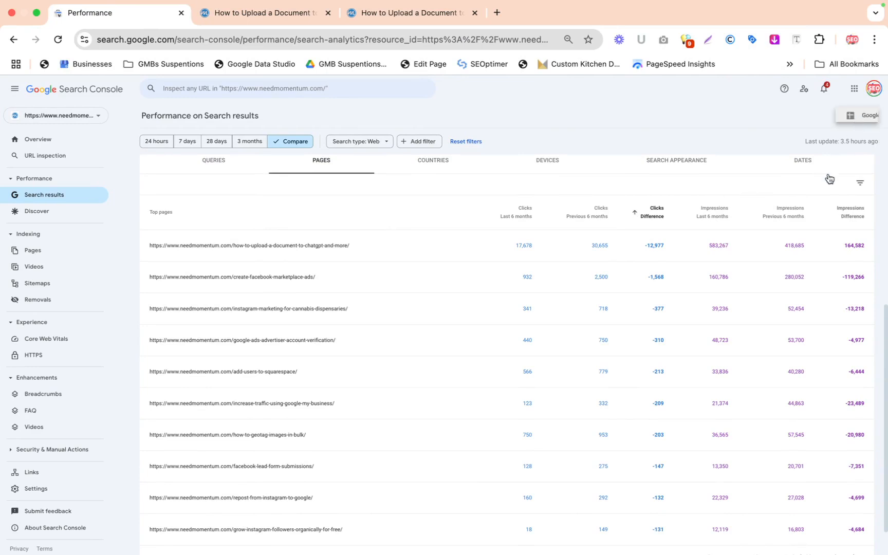
{"action": "left_click", "coordinate": [848, 118]}
{"action": "left_click", "coordinate": [856, 118]}
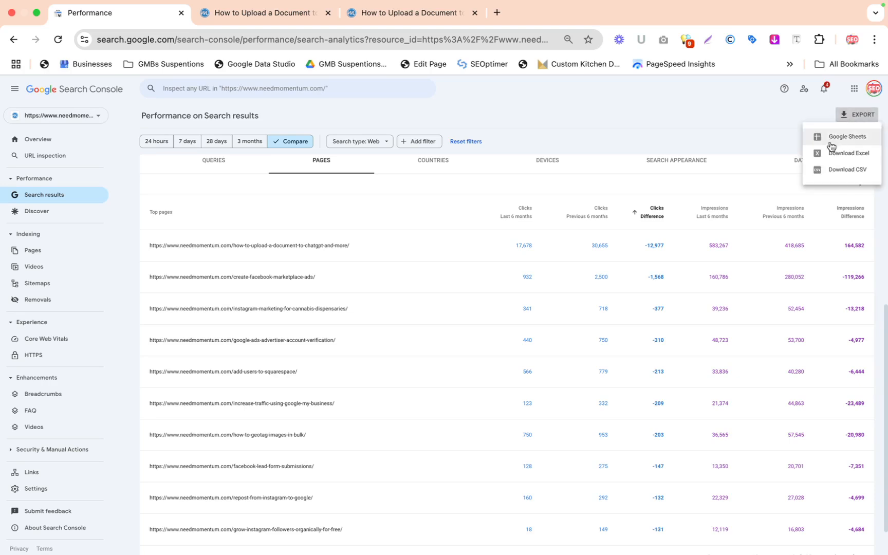
{"action": "left_click", "coordinate": [829, 138]}
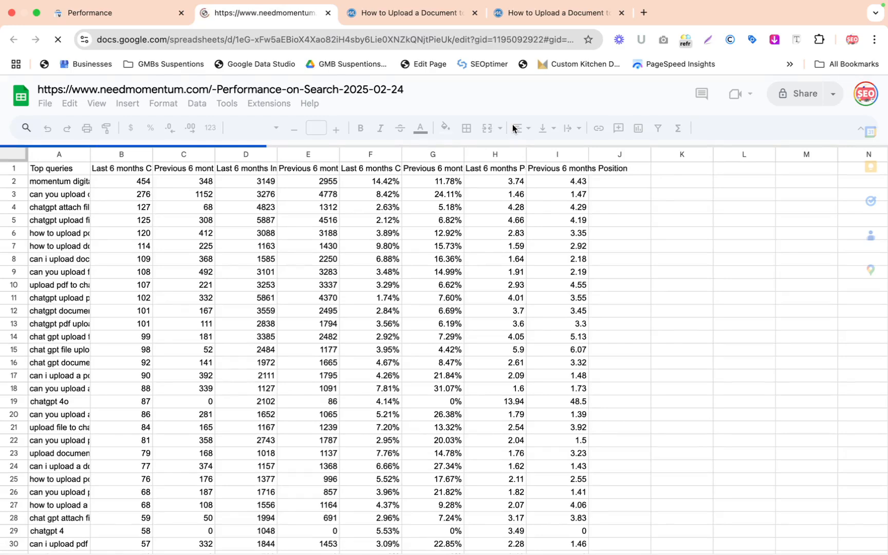
Widen column A on both the Queries and Pages sheets so the entries are readable
{"action": "left_click_drag", "start_coordinate": [90, 152], "coordinate": [202, 152]}
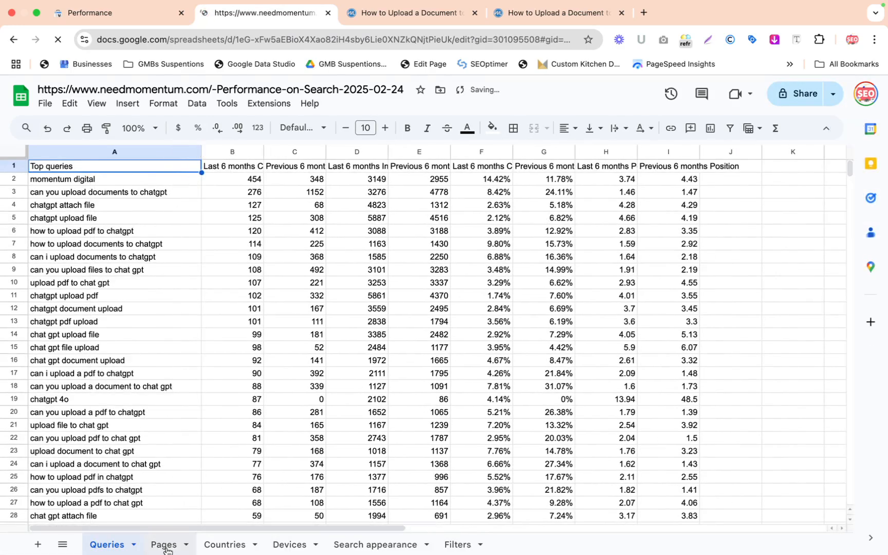
{"action": "left_click", "coordinate": [164, 545]}
{"action": "left_click_drag", "start_coordinate": [91, 151], "coordinate": [279, 150]}
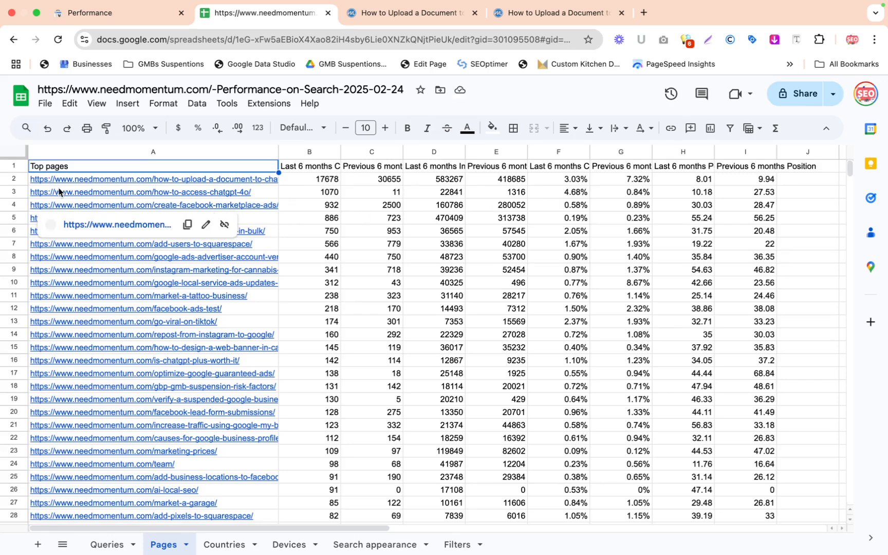
Copy the entire Pages sheet and paste it over the contents of the "M3.0 - Top Ranking Blogs to Fix" spreadsheet
{"action": "left_click", "coordinate": [20, 153]}
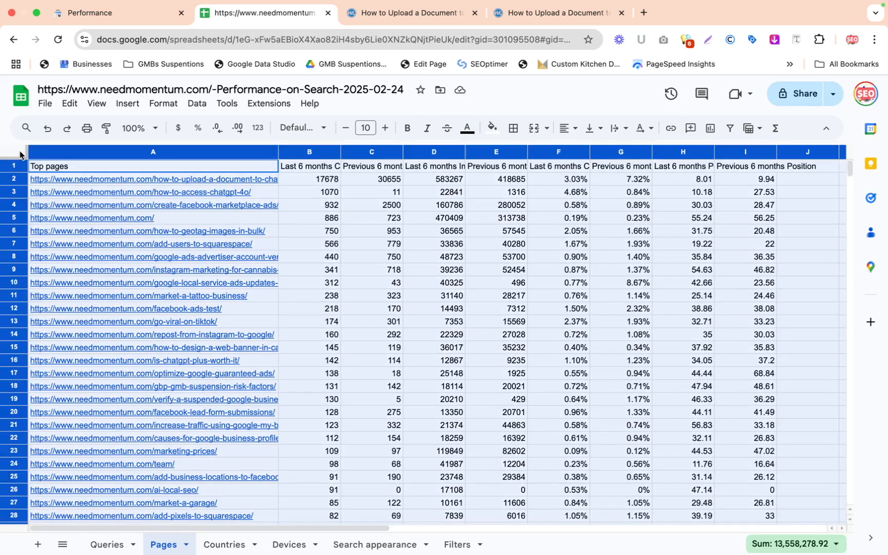
{"action": "key", "text": "ctrl+Left"}
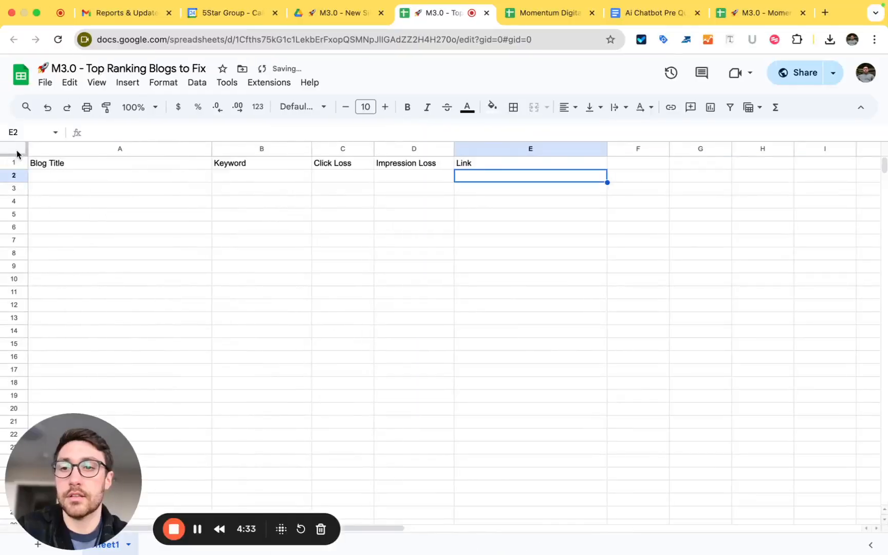
{"action": "left_click", "coordinate": [17, 152]}
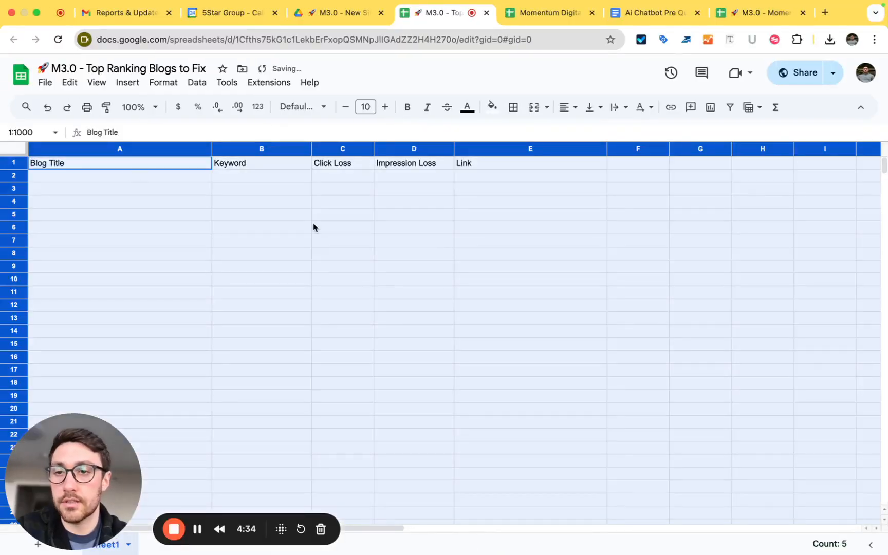
{"action": "key", "text": "super+v"}
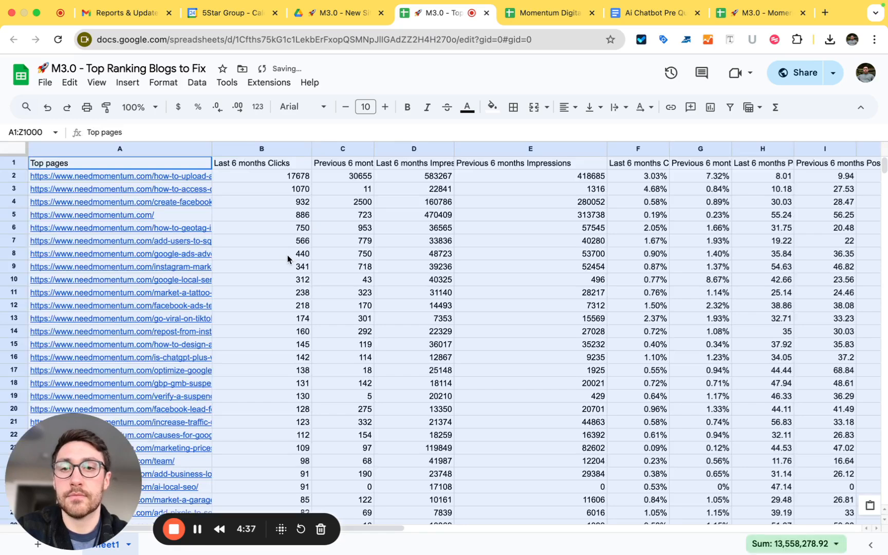
Clear the Previous 6 months Impressions column (E) from the pasted data
{"action": "left_click", "coordinate": [278, 206]}
{"action": "left_click", "coordinate": [327, 203]}
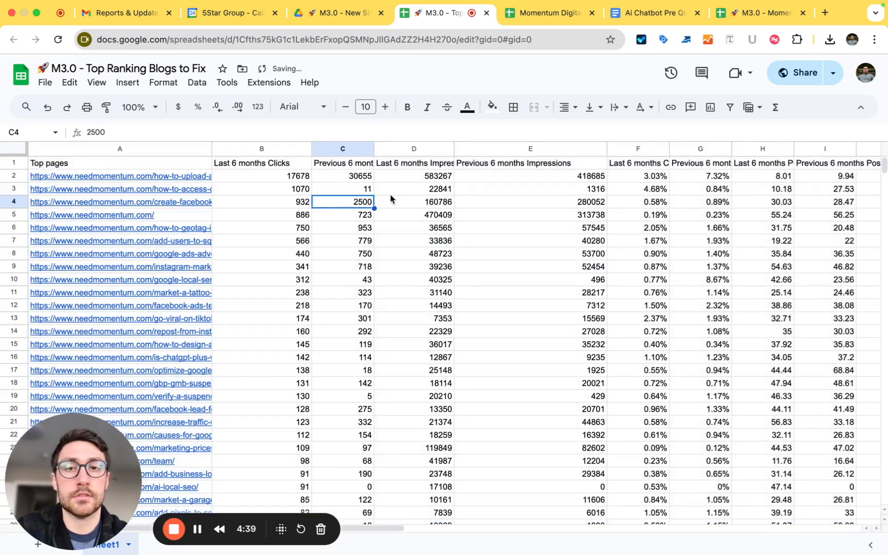
{"action": "left_click", "coordinate": [393, 190]}
{"action": "left_click", "coordinate": [516, 190]}
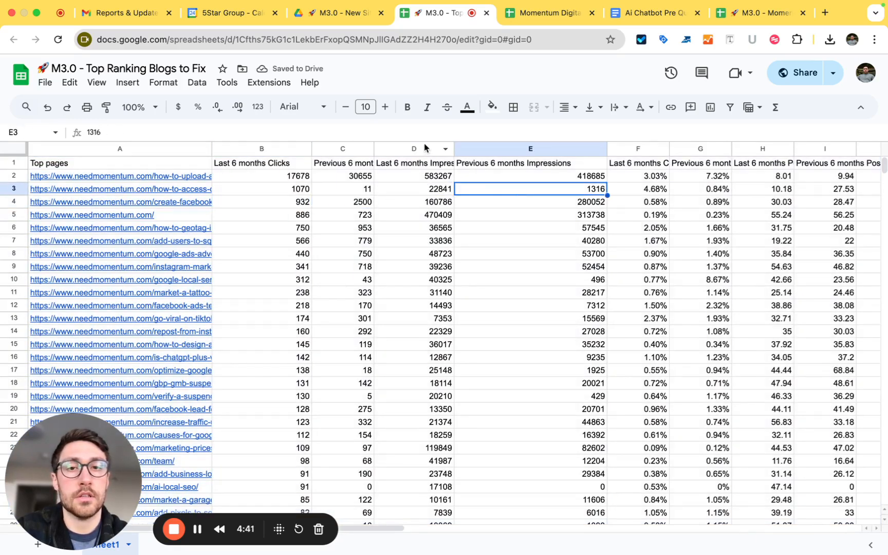
{"action": "left_click", "coordinate": [499, 148]}
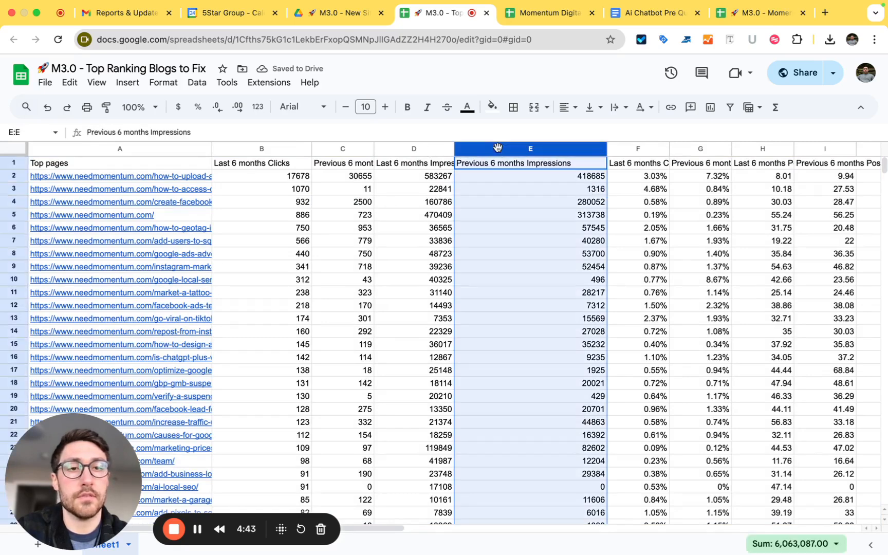
{"action": "key", "text": "Delete"}
Clear the Last 6 months Position and Previous 6 months Position columns (H and I)
{"action": "scroll", "coordinate": [600, 235], "scroll_direction": "right", "scroll_amount": 3}
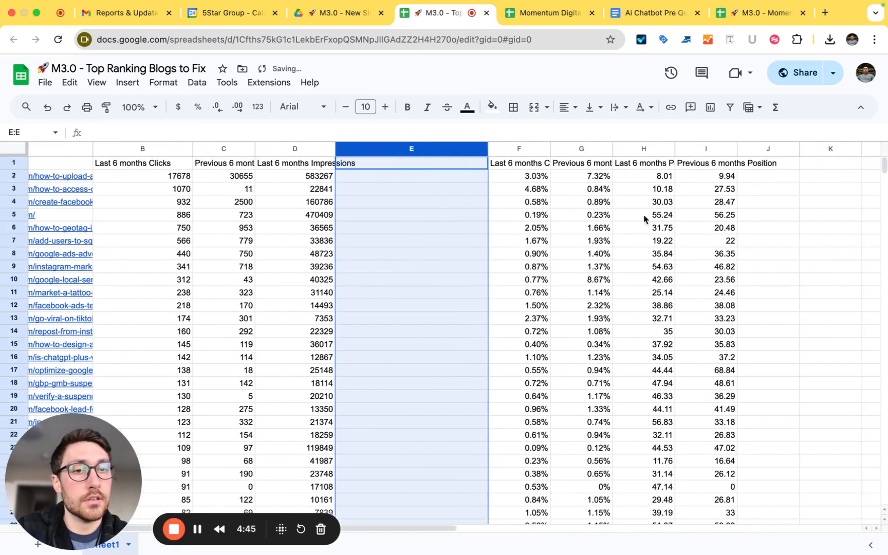
{"action": "left_click", "coordinate": [641, 215]}
{"action": "left_click", "coordinate": [640, 149]}
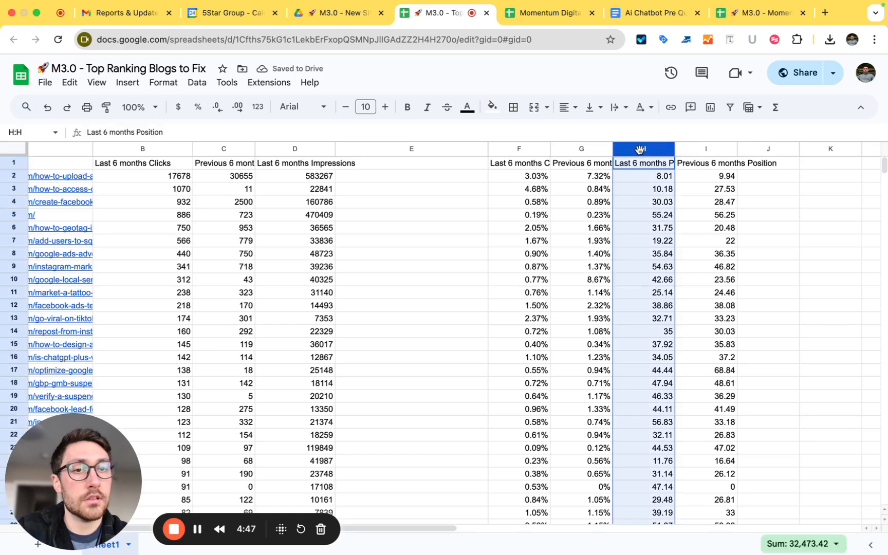
{"action": "key", "text": "Delete"}
{"action": "left_click", "coordinate": [718, 149]}
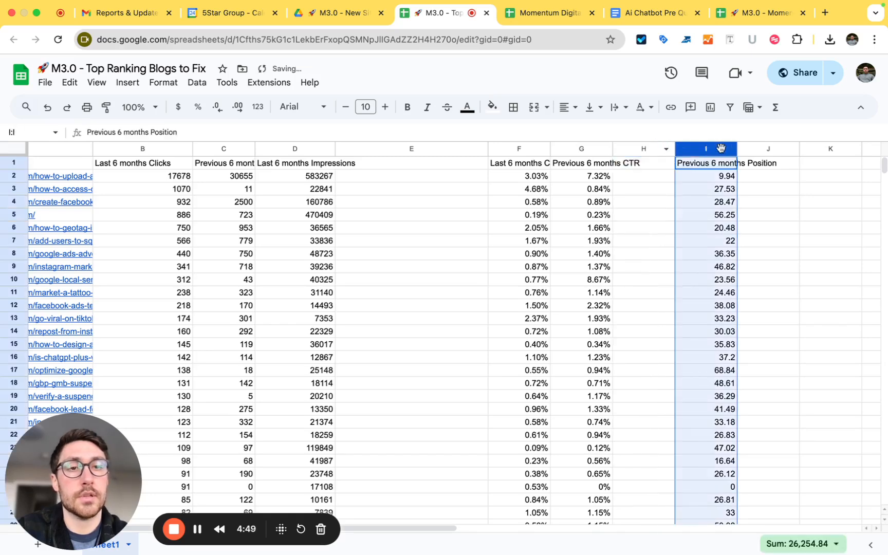
{"action": "key", "text": "Delete"}
Clear the Previous 6 months CTR and Last 6 months CTR columns (G and F)
{"action": "left_click", "coordinate": [589, 149]}
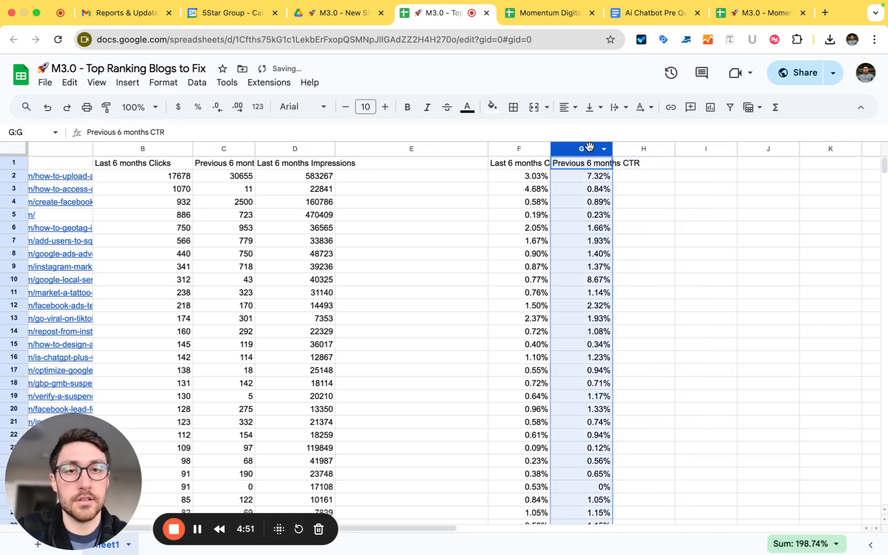
{"action": "key", "text": "Delete"}
{"action": "left_click", "coordinate": [537, 150]}
{"action": "key", "text": "Delete"}
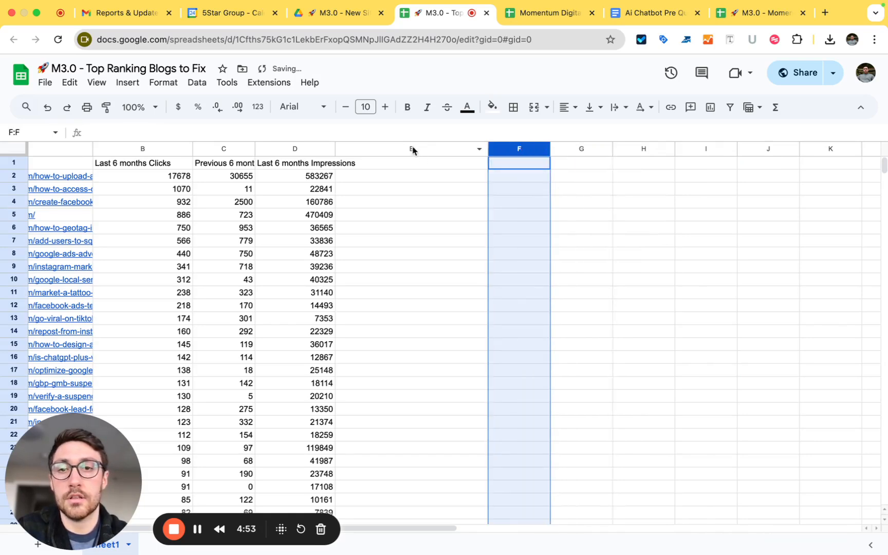
Clear the Last 6 months Impressions column (D) and enter the header "Click Difference" in D1
{"action": "scroll", "coordinate": [274, 237], "scroll_direction": "left", "scroll_amount": 3}
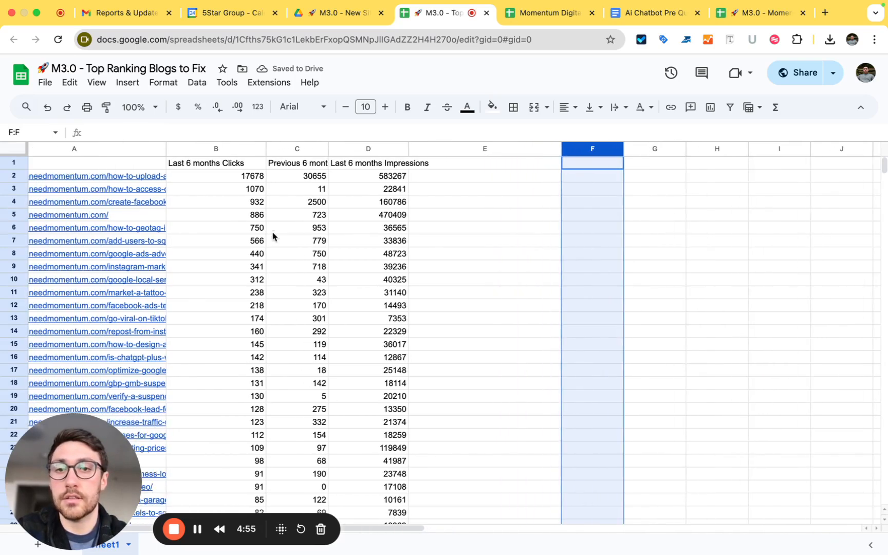
{"action": "left_click", "coordinate": [383, 164]}
{"action": "key", "text": "Delete"}
{"action": "left_click", "coordinate": [371, 148]}
{"action": "key", "text": "Delete"}
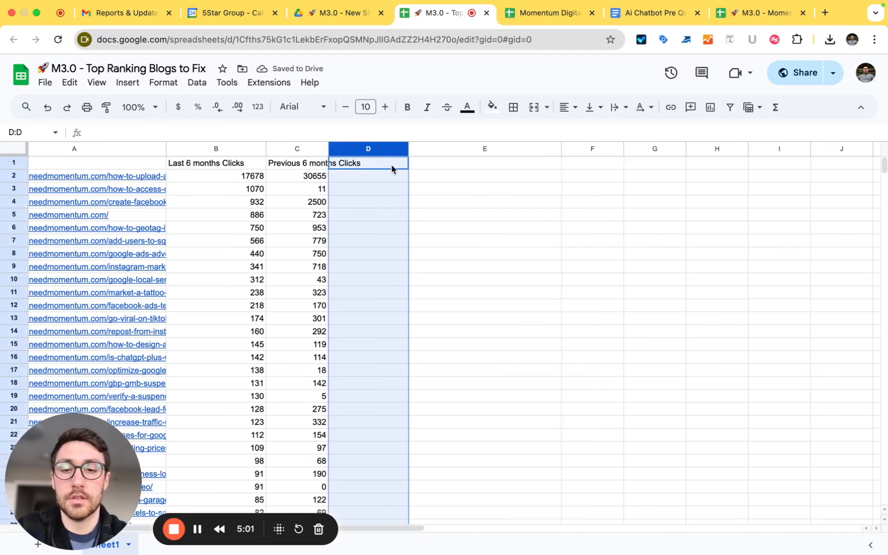
{"action": "type", "text": "Click Difference"}
{"action": "key", "text": "Return"}
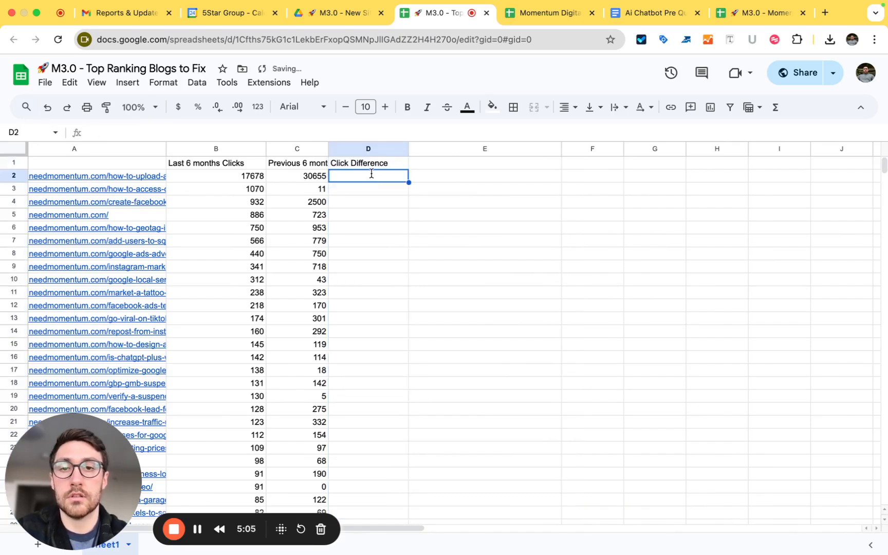
Enter the formula =C:C-B:B in D2 and accept the suggested autofill for the rest of the Click Difference column
{"action": "type", "text": "="}
{"action": "left_click", "coordinate": [299, 151]}
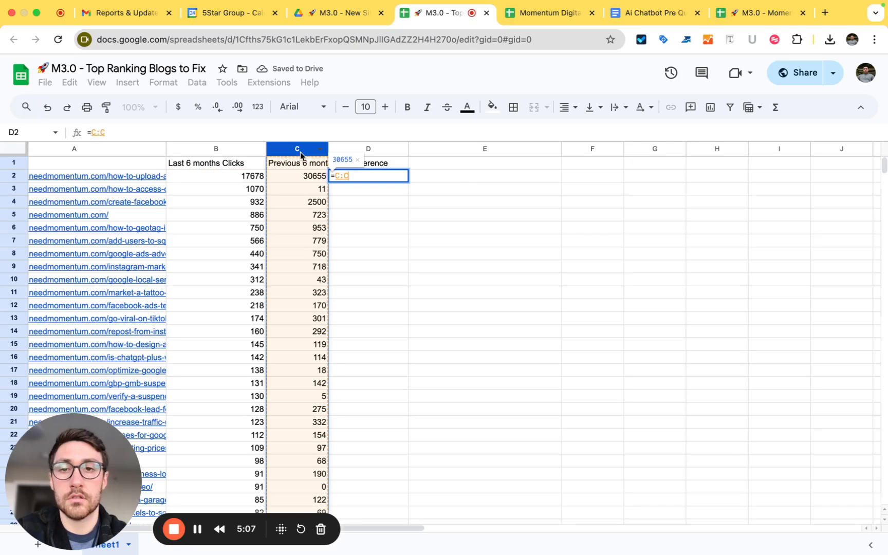
{"action": "type", "text": "-"}
{"action": "left_click", "coordinate": [248, 150]}
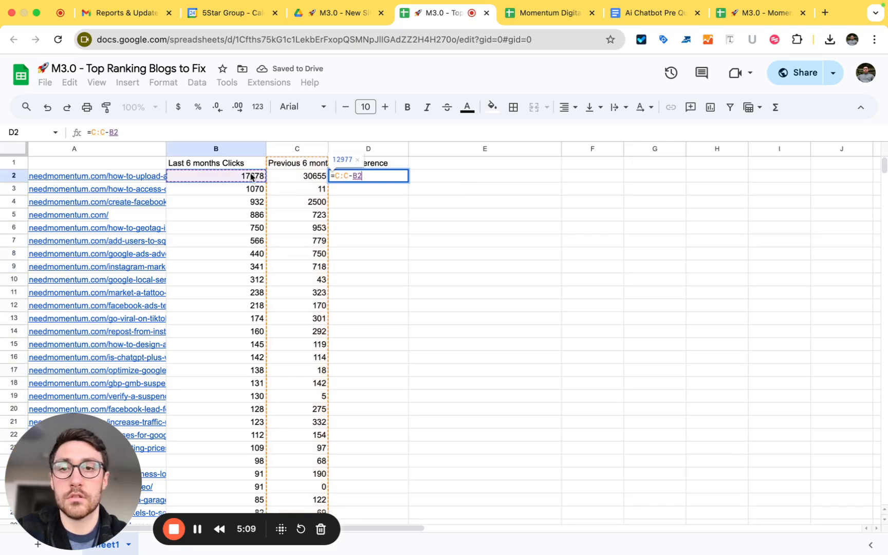
{"action": "key", "text": "Return"}
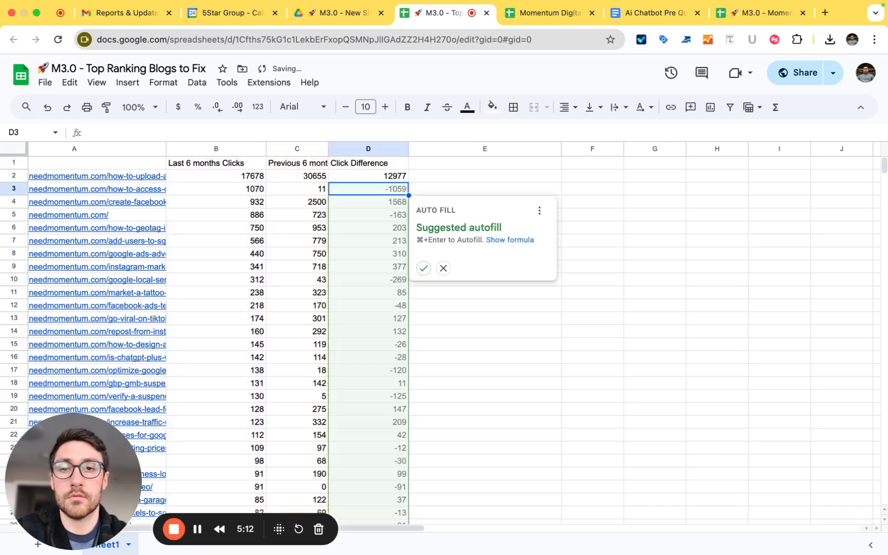
{"action": "left_click", "coordinate": [426, 269]}
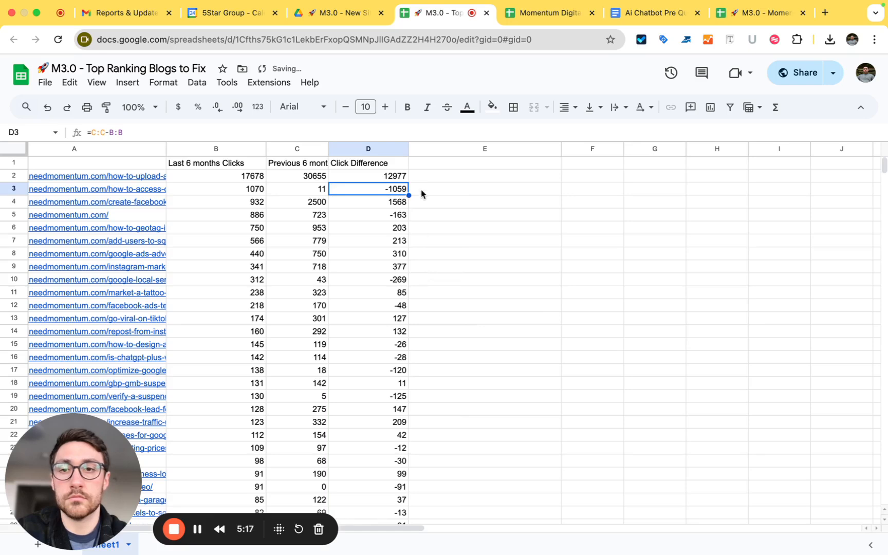
{"action": "left_click", "coordinate": [356, 177]}
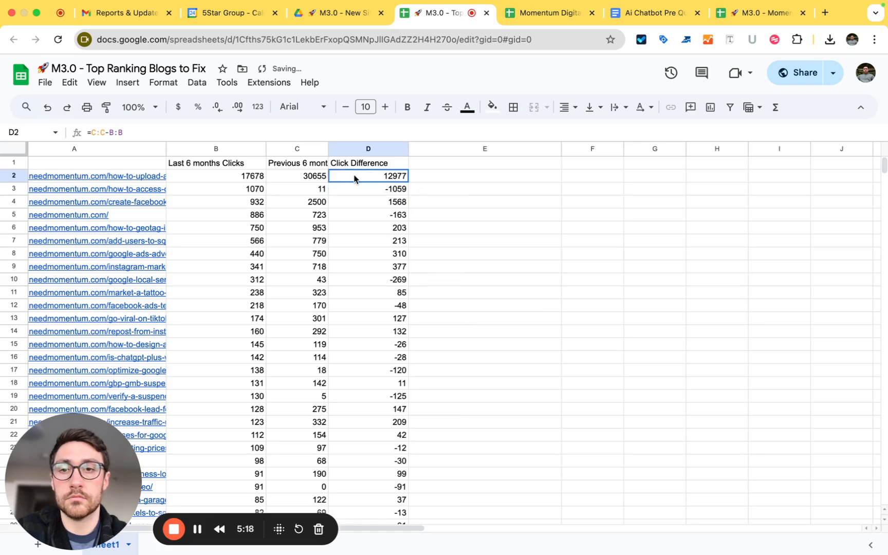
Sort the sheet by the Click Difference column, first Z to A and finally A to Z
{"action": "left_click", "coordinate": [402, 150]}
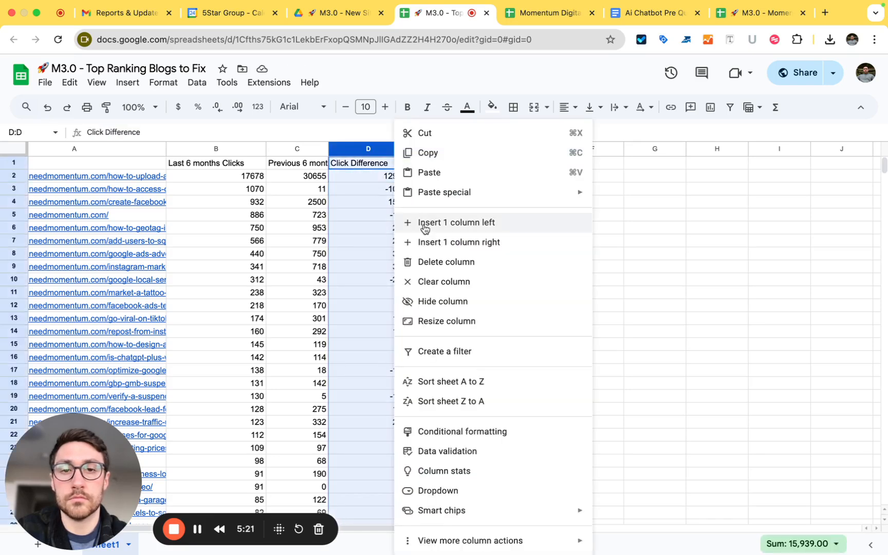
{"action": "left_click", "coordinate": [444, 400]}
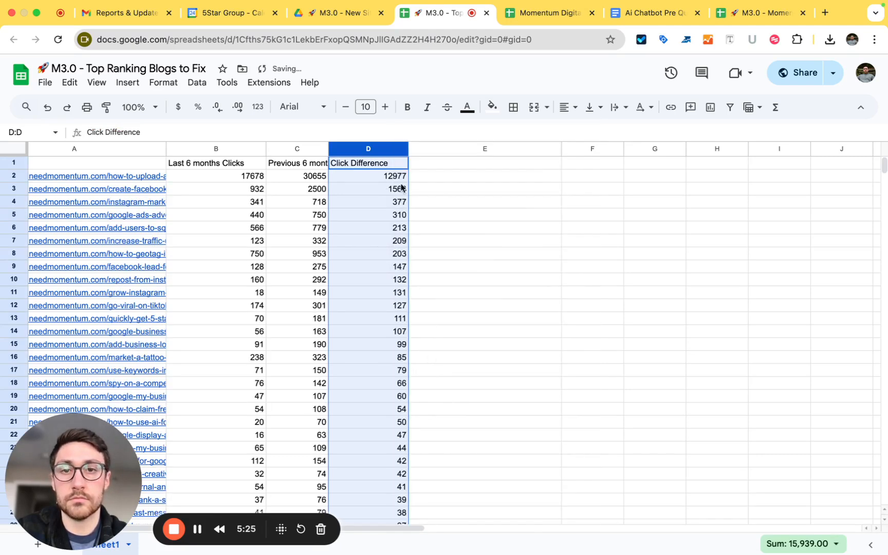
{"action": "left_click", "coordinate": [401, 150]}
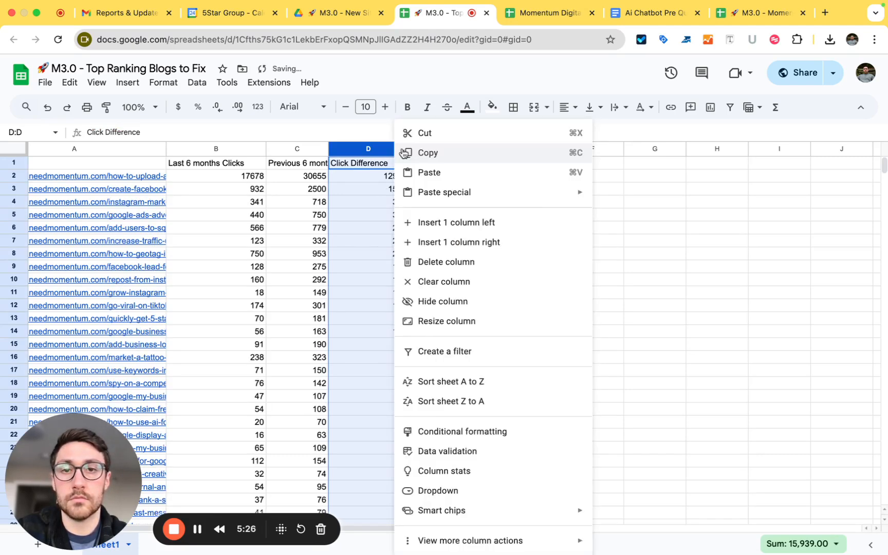
{"action": "left_click", "coordinate": [437, 388]}
{"action": "left_click", "coordinate": [431, 222]}
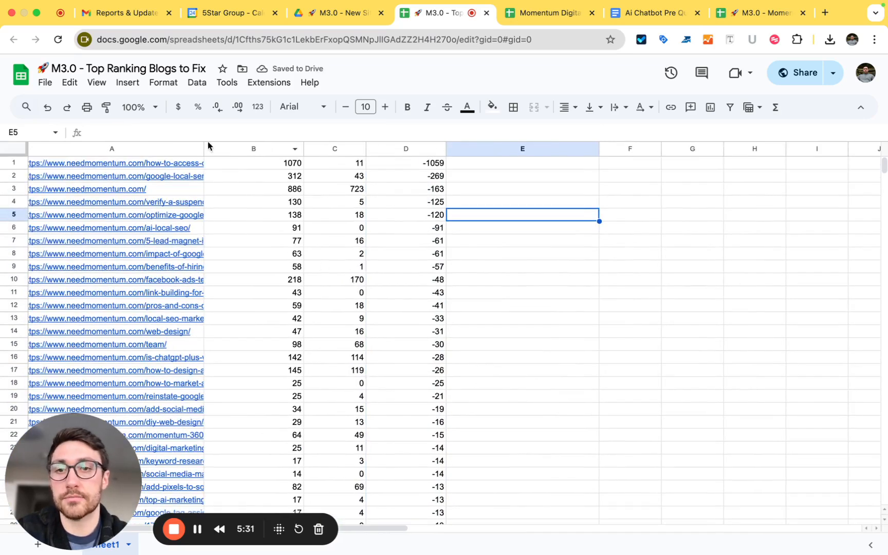
Widen column A to show more of each page URL
{"action": "left_click_drag", "start_coordinate": [205, 148], "coordinate": [243, 149]}
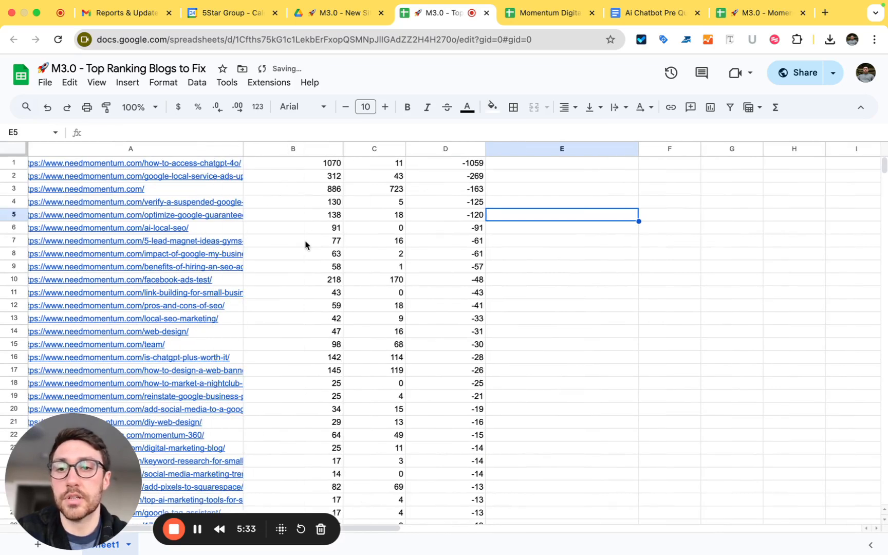
{"action": "scroll", "coordinate": [306, 245], "scroll_direction": "down", "scroll_amount": 3}
{"action": "scroll", "coordinate": [305, 244], "scroll_direction": "up", "scroll_amount": 3}
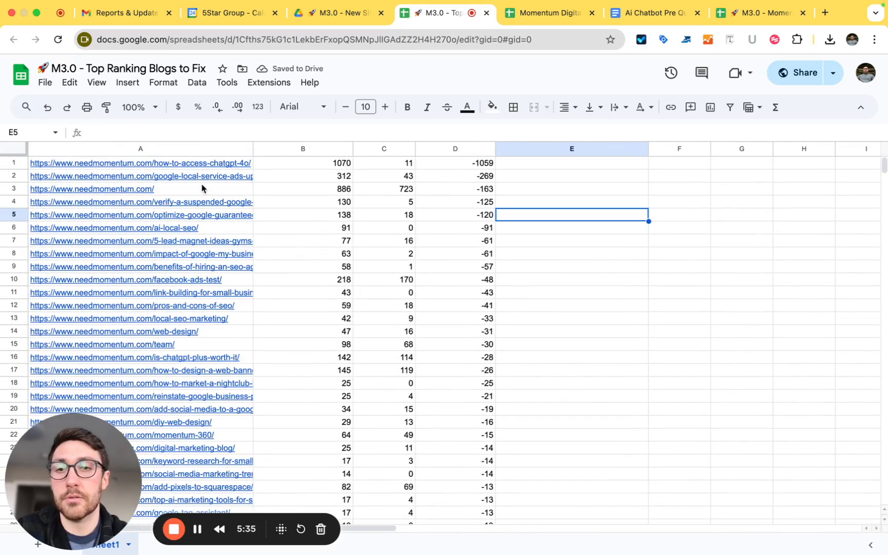
Examine the click figures of the first sorted page and the link preview of the google-local-service-ads-updates-2024 page
{"action": "left_click", "coordinate": [471, 165]}
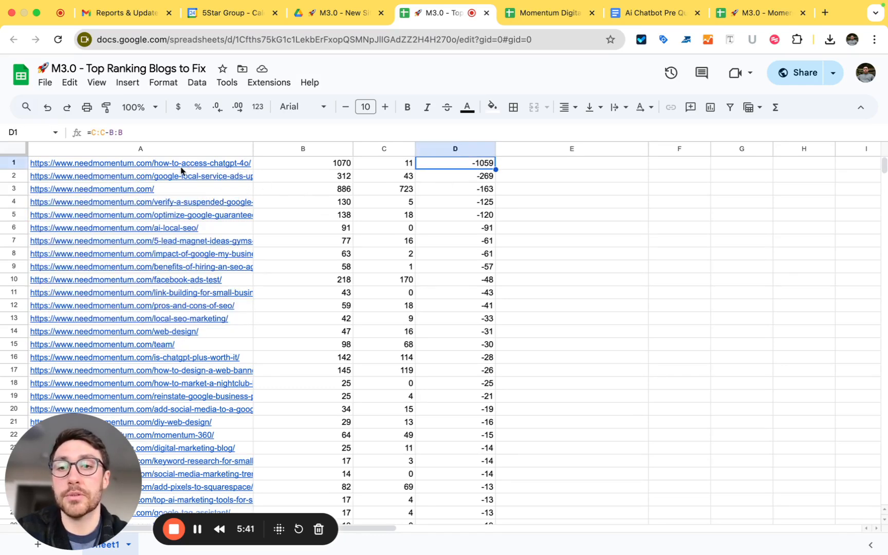
{"action": "mouse_move", "coordinate": [181, 170]}
{"action": "left_click", "coordinate": [276, 168]}
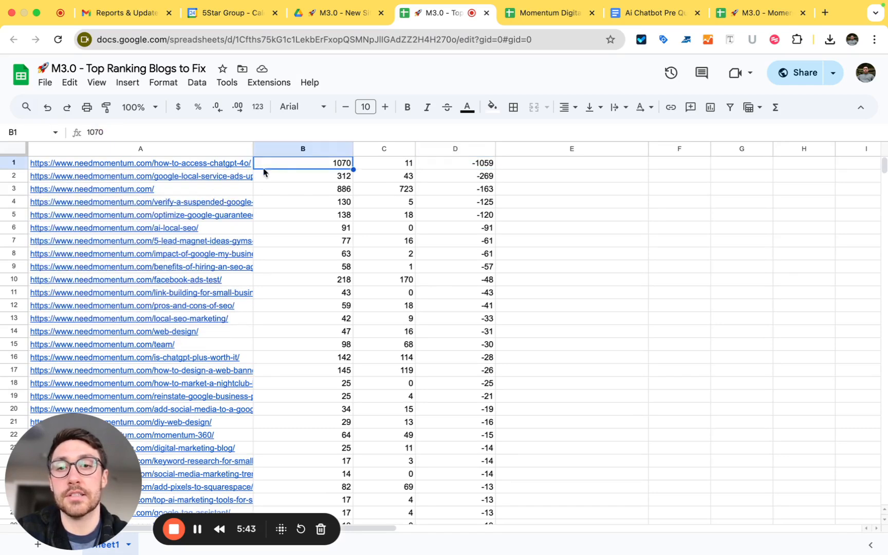
{"action": "left_click", "coordinate": [216, 181]}
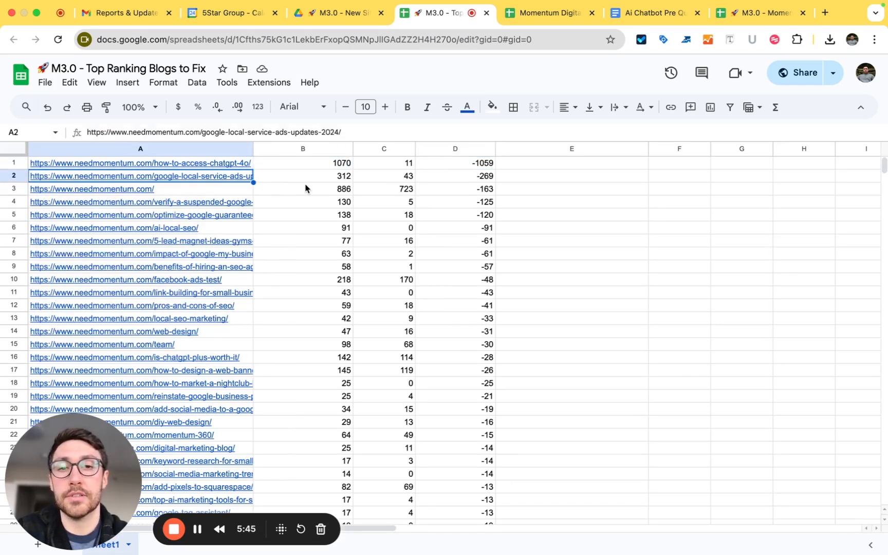
{"action": "mouse_move", "coordinate": [209, 179]}
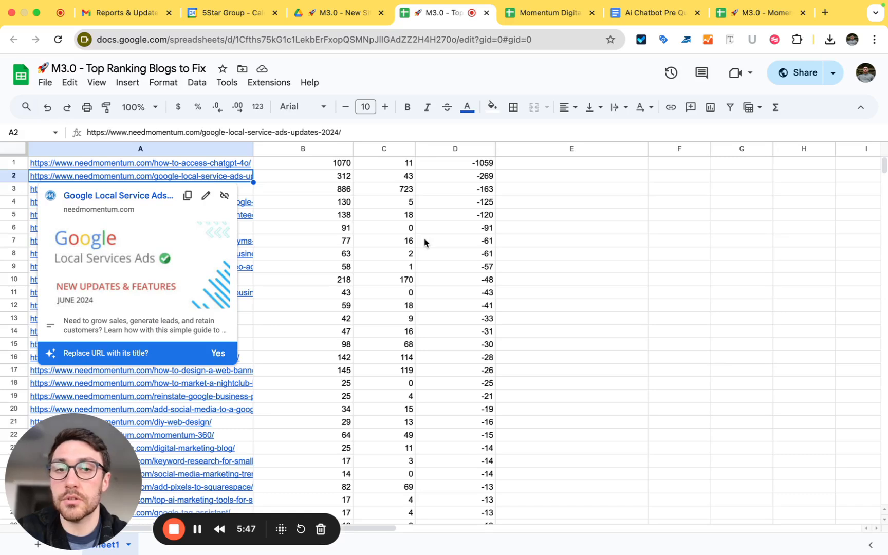
Open the needmomentum.com homepage from its link in row 3, look it over, and return to the spreadsheet
{"action": "scroll", "coordinate": [425, 243], "scroll_direction": "right", "scroll_amount": 1}
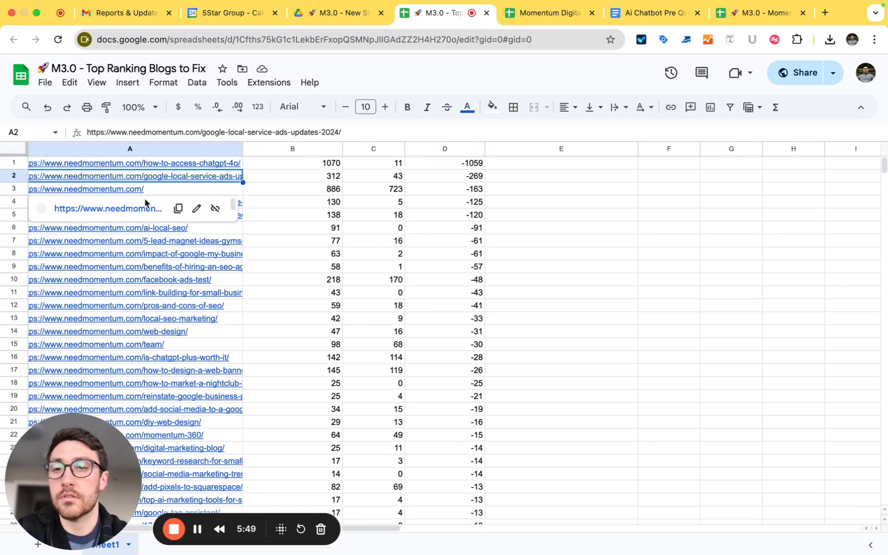
{"action": "left_click", "coordinate": [119, 210]}
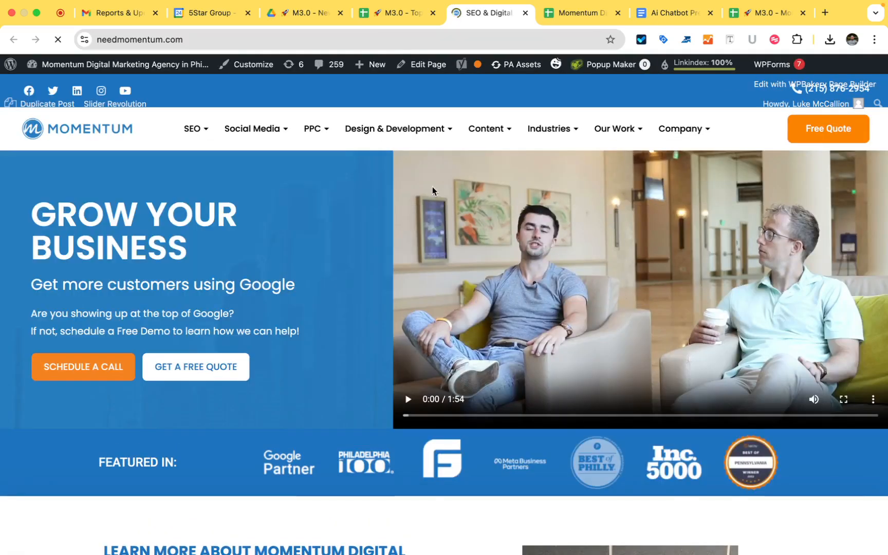
{"action": "left_click", "coordinate": [401, 12]}
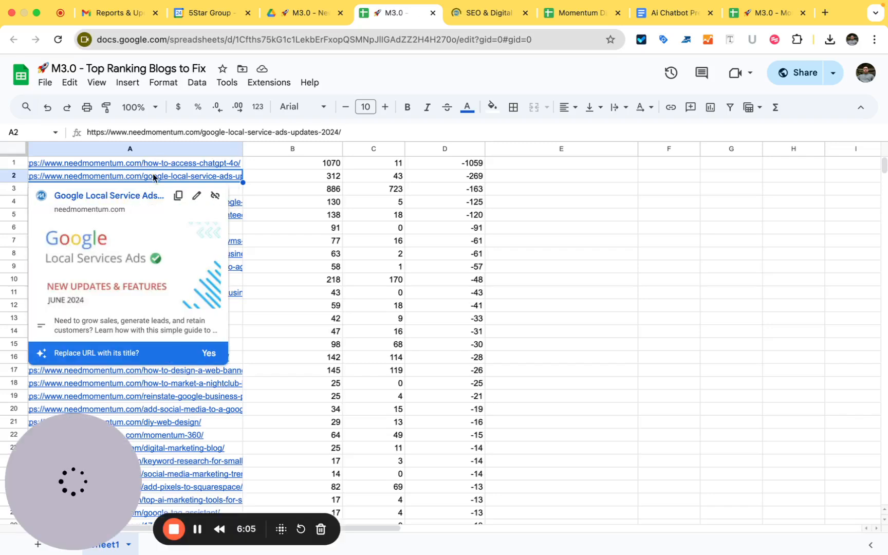
Open the google-local-service-ads-updates-2024 post from row 2 and review its content from the introduction to the closing contact section
{"action": "left_click", "coordinate": [138, 198]}
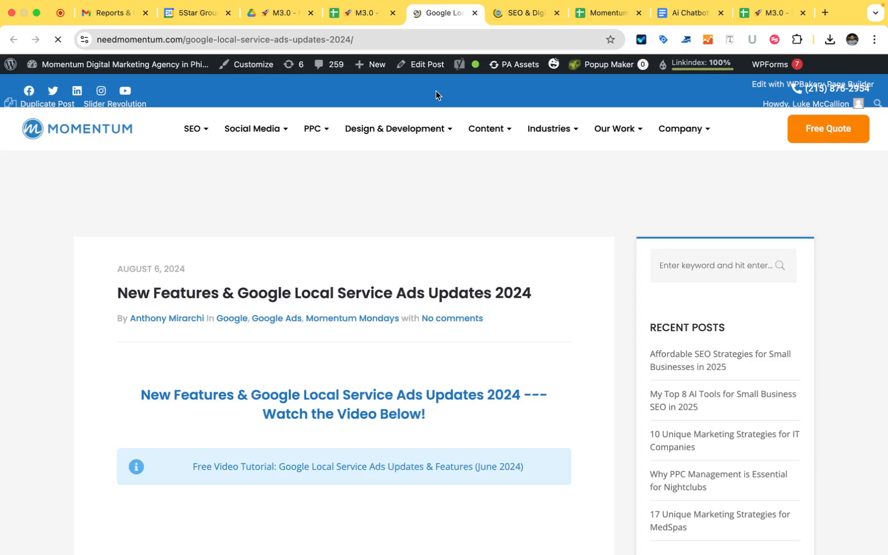
{"action": "mouse_move", "coordinate": [380, 130]}
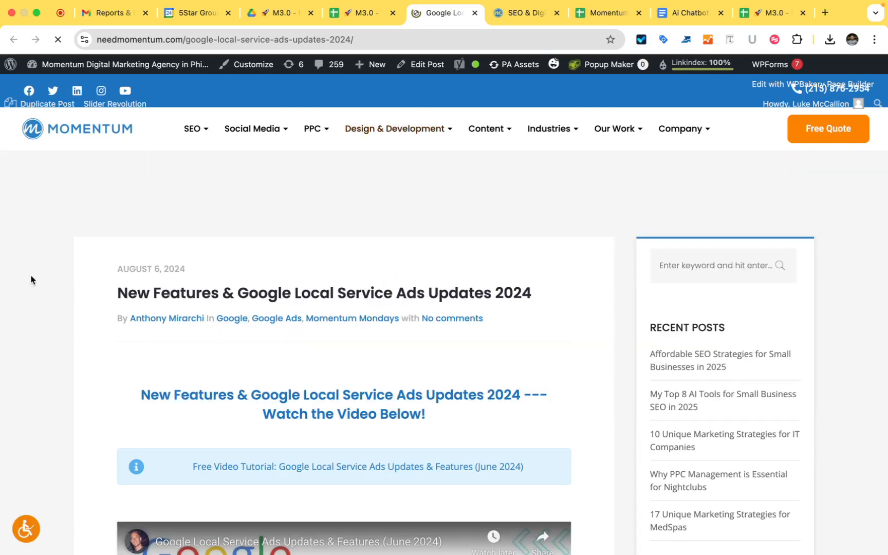
{"action": "scroll", "coordinate": [31, 280], "scroll_direction": "down", "scroll_amount": 3}
{"action": "scroll", "coordinate": [31, 280], "scroll_direction": "down", "scroll_amount": 5}
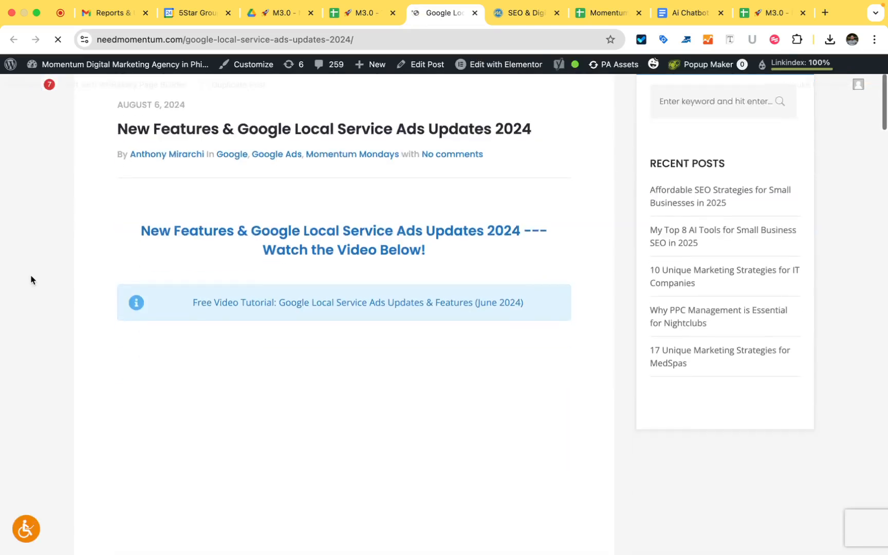
{"action": "scroll", "coordinate": [31, 280], "scroll_direction": "down", "scroll_amount": 15}
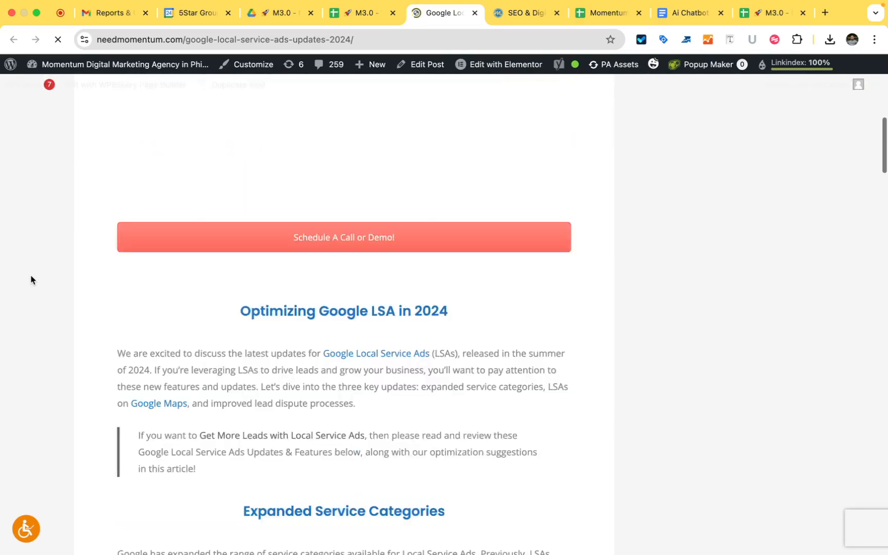
{"action": "scroll", "coordinate": [31, 280], "scroll_direction": "down", "scroll_amount": 18}
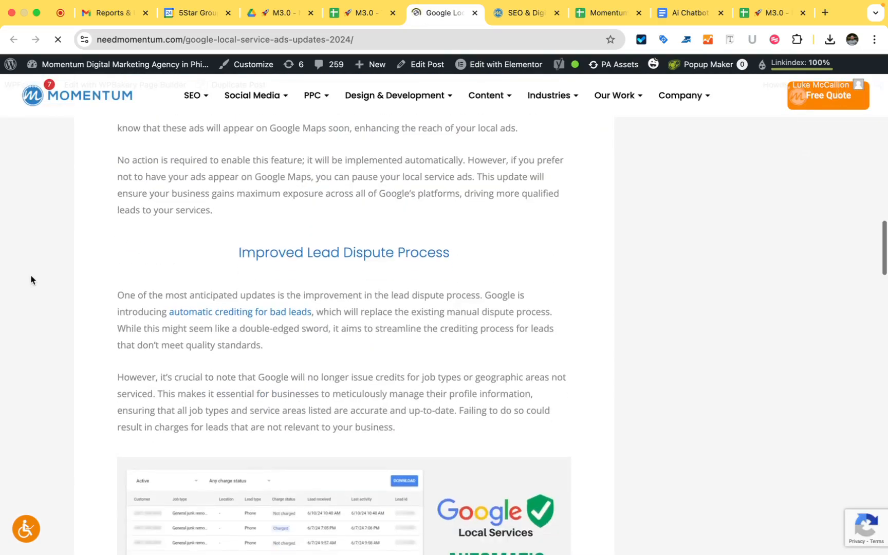
{"action": "scroll", "coordinate": [31, 280], "scroll_direction": "down", "scroll_amount": 5}
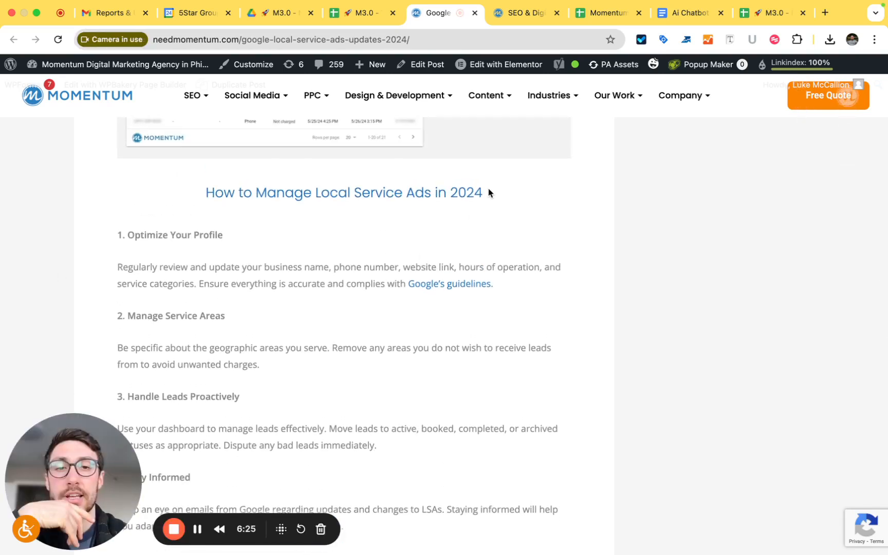
{"action": "scroll", "coordinate": [327, 269], "scroll_direction": "down", "scroll_amount": 15}
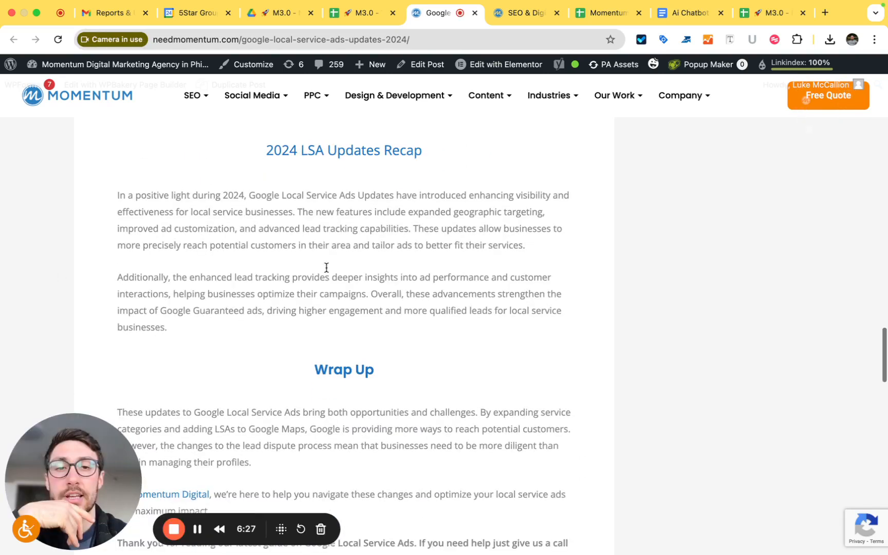
{"action": "scroll", "coordinate": [327, 269], "scroll_direction": "down", "scroll_amount": 1}
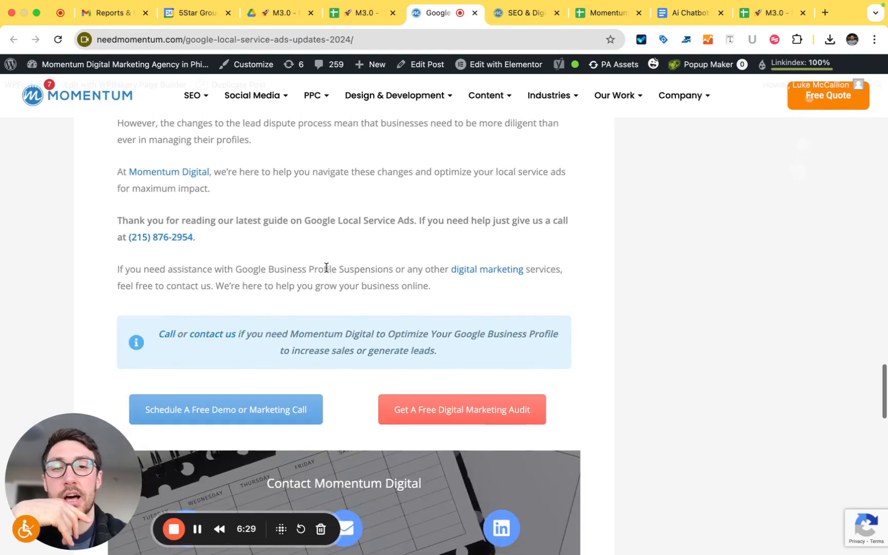
{"action": "scroll", "coordinate": [327, 266], "scroll_direction": "up", "scroll_amount": 7}
{"action": "scroll", "coordinate": [327, 269], "scroll_direction": "up", "scroll_amount": 1}
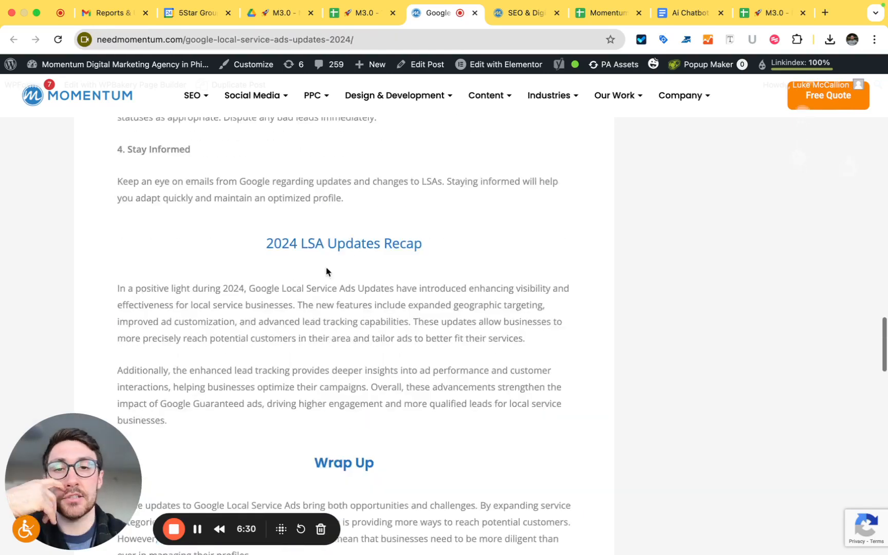
{"action": "scroll", "coordinate": [327, 271], "scroll_direction": "up", "scroll_amount": 20}
{"action": "scroll", "coordinate": [327, 272], "scroll_direction": "up", "scroll_amount": 6}
{"action": "scroll", "coordinate": [327, 271], "scroll_direction": "up", "scroll_amount": 3}
{"action": "scroll", "coordinate": [327, 272], "scroll_direction": "up", "scroll_amount": 1}
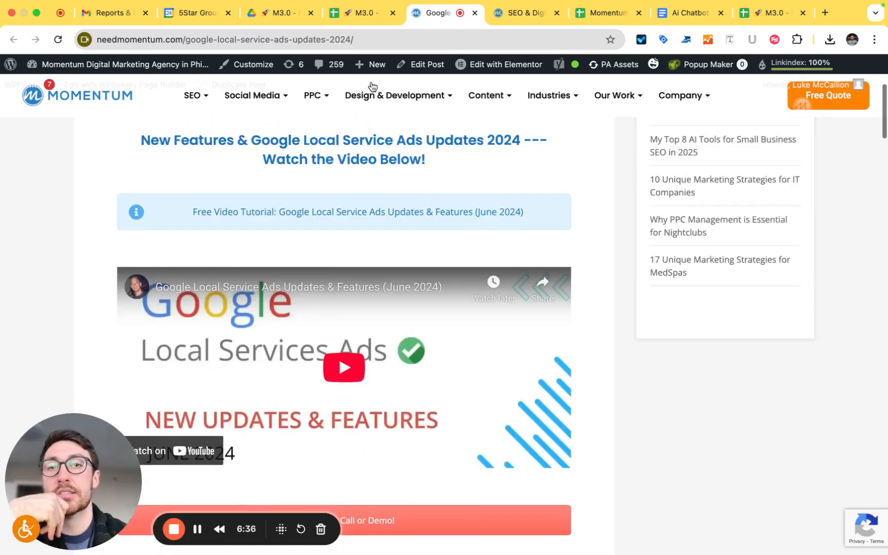
Return to the spreadsheet, open the verify-a-suspended-google-business-profile post from row 4, and review its content
{"action": "left_click", "coordinate": [367, 11]}
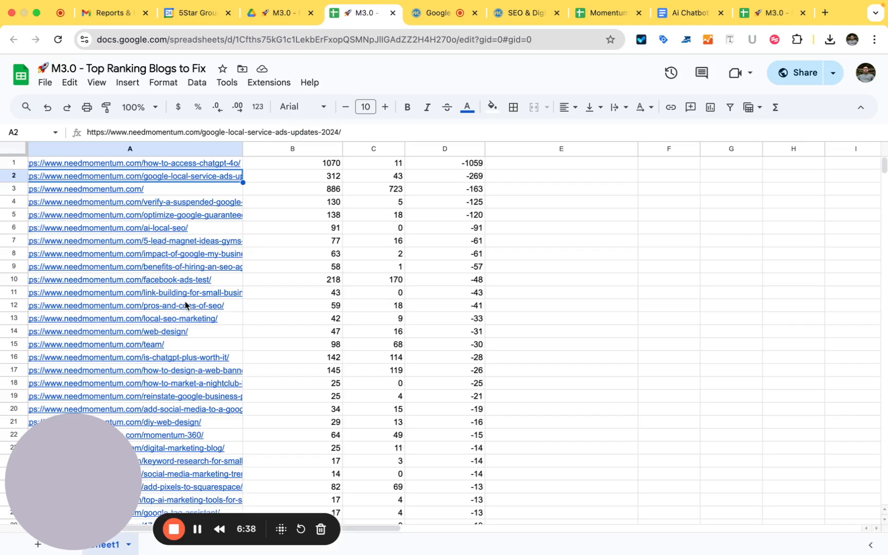
{"action": "left_click", "coordinate": [188, 203]}
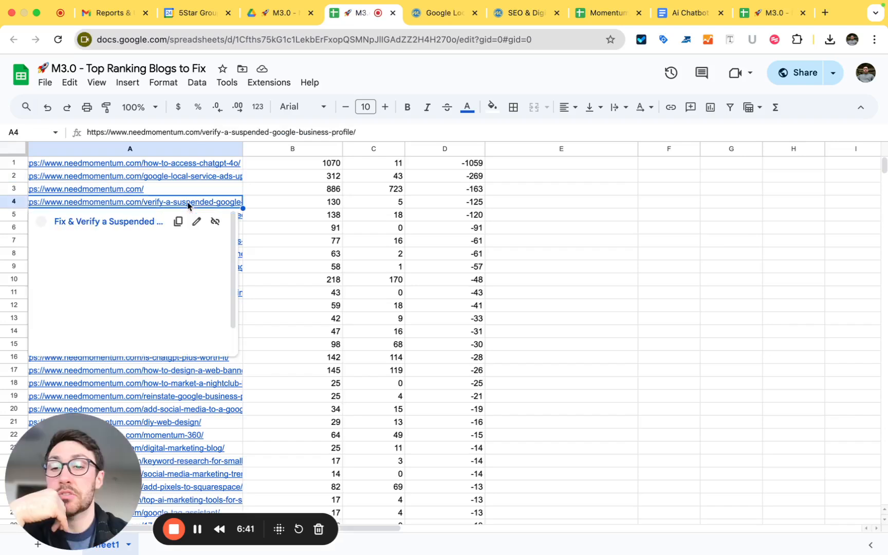
{"action": "left_click", "coordinate": [279, 217]}
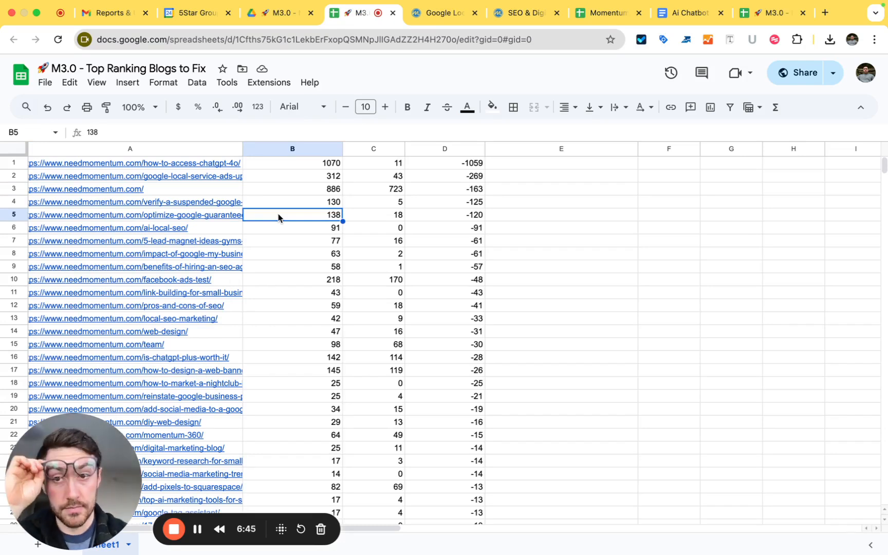
{"action": "mouse_move", "coordinate": [209, 208]}
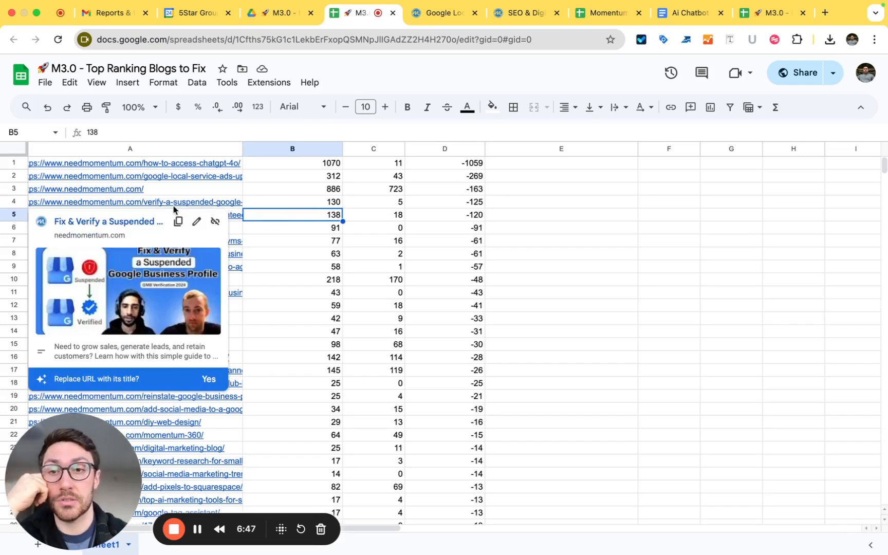
{"action": "left_click", "coordinate": [129, 225]}
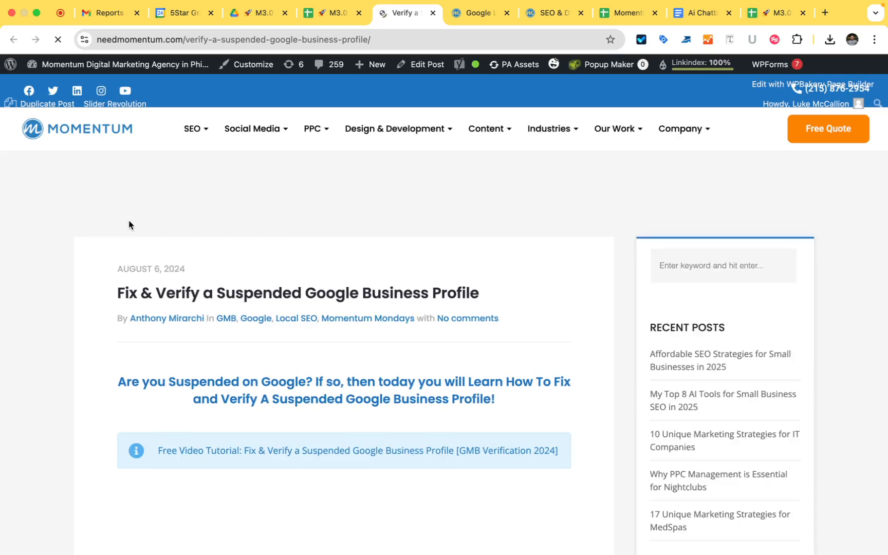
{"action": "scroll", "coordinate": [130, 225], "scroll_direction": "down", "scroll_amount": 5}
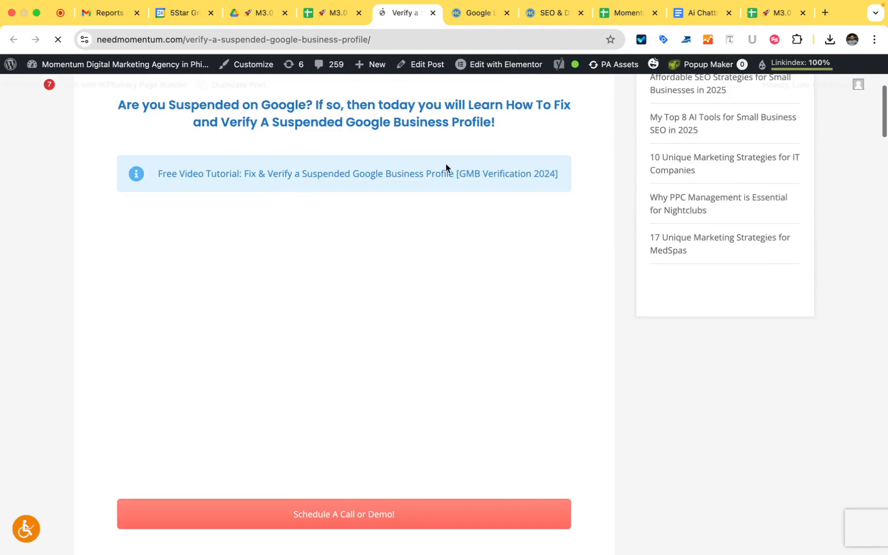
{"action": "scroll", "coordinate": [451, 280], "scroll_direction": "down", "scroll_amount": 15}
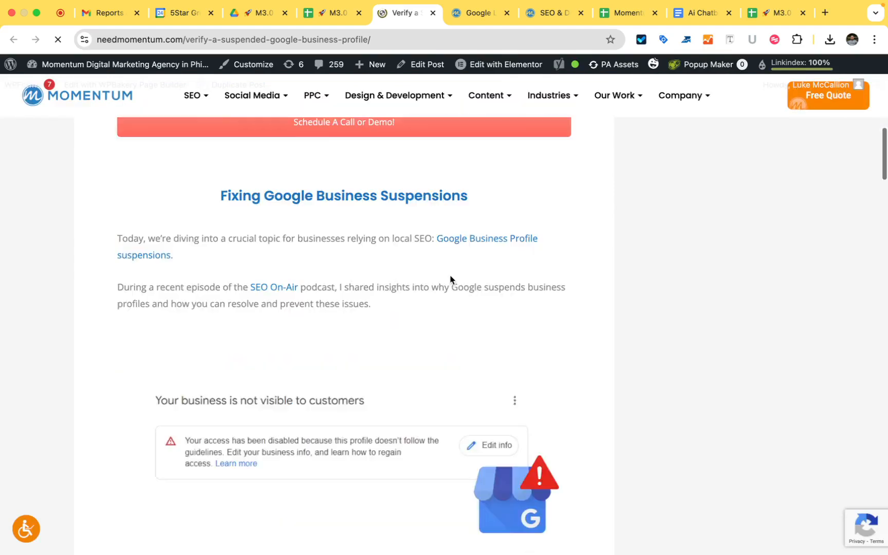
{"action": "scroll", "coordinate": [451, 280], "scroll_direction": "down", "scroll_amount": 8}
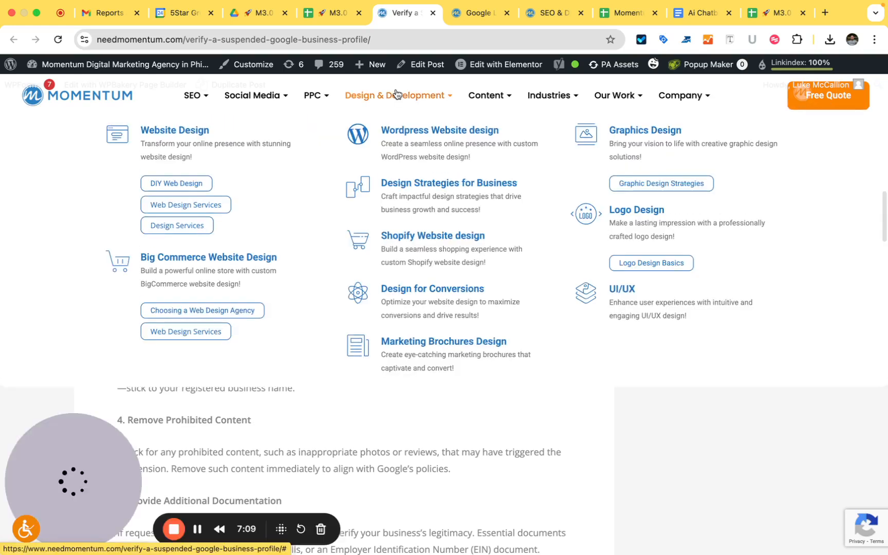
Return to the spreadsheet and preview the ai-local-seo page link in row 6
{"action": "left_click", "coordinate": [336, 14]}
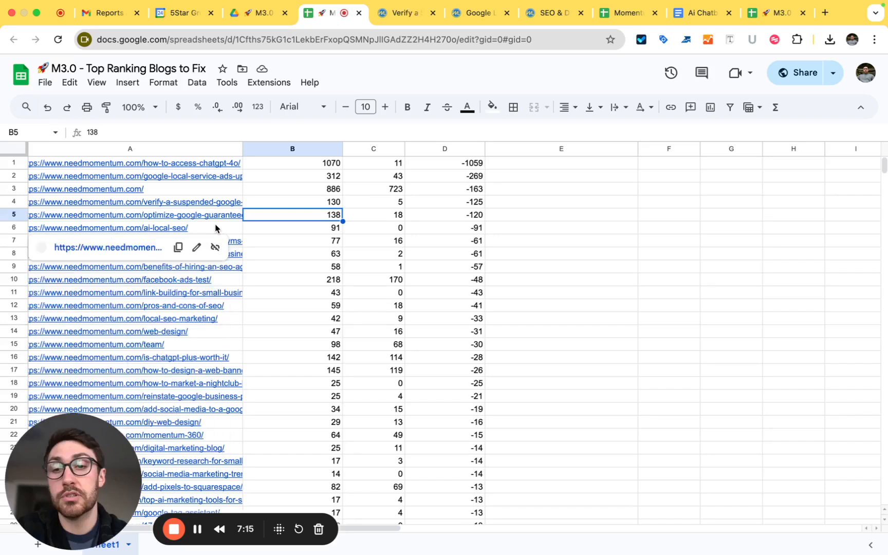
{"action": "left_click", "coordinate": [231, 232]}
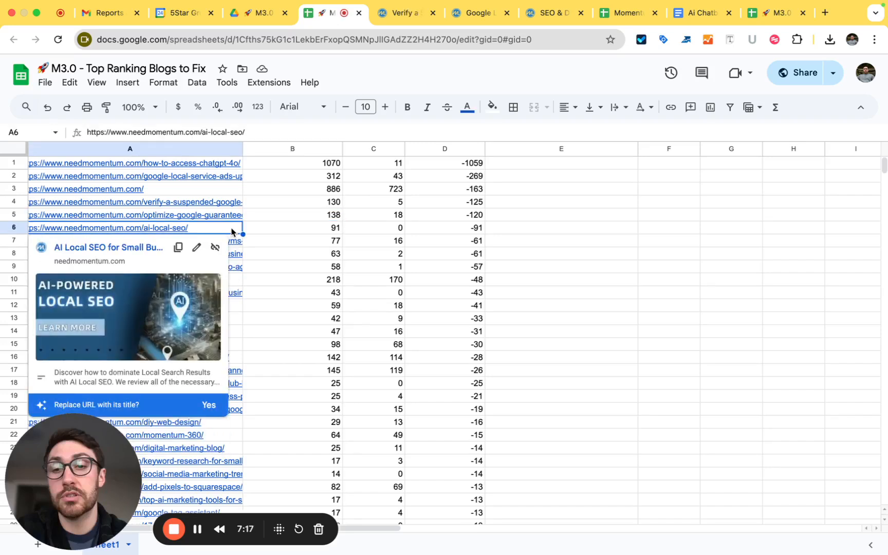